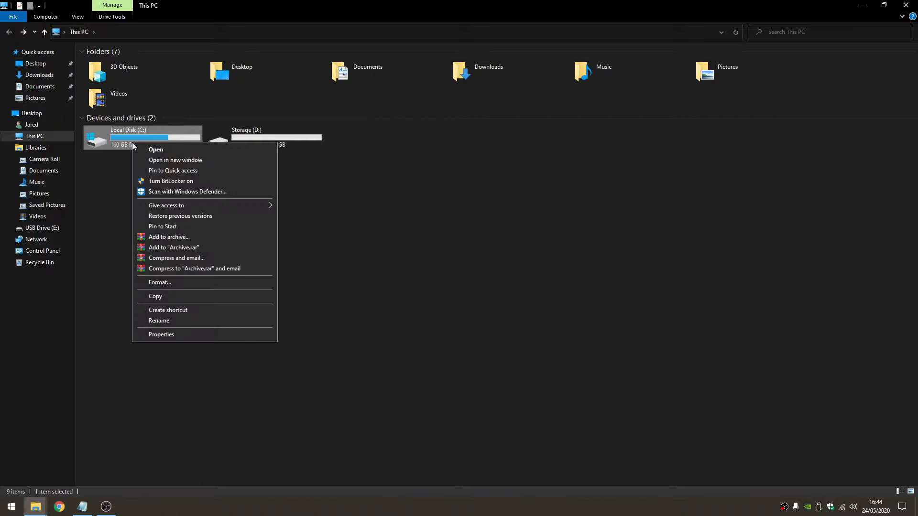
Step: Start Disk Clean-up for Local Disk (C:) from the drive's properties
{"action": "left_click", "coordinate": [160, 335]}
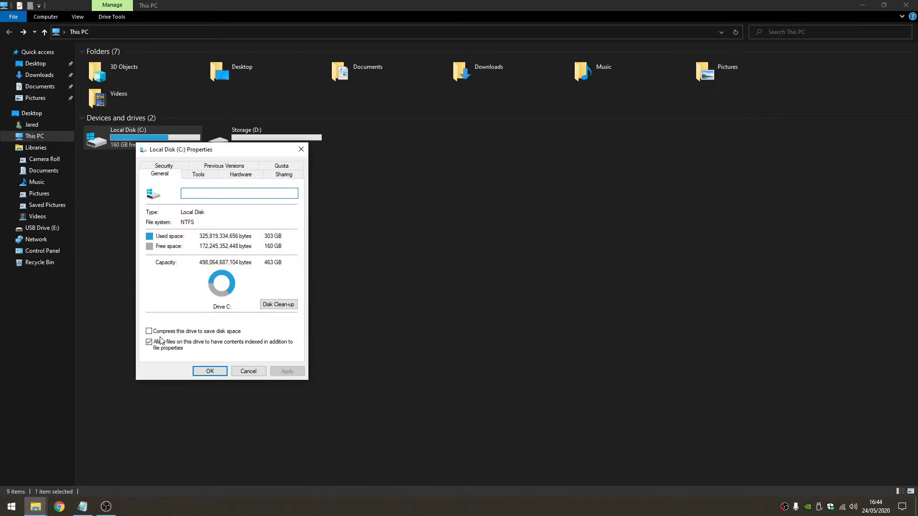
{"action": "left_click", "coordinate": [282, 308]}
{"action": "left_click_drag", "start_coordinate": [130, 46], "coordinate": [215, 66]}
Step: Review the categories of files that Disk Clean-up can delete from drive C:
{"action": "scroll", "coordinate": [187, 151], "scroll_direction": "down", "scroll_amount": 1}
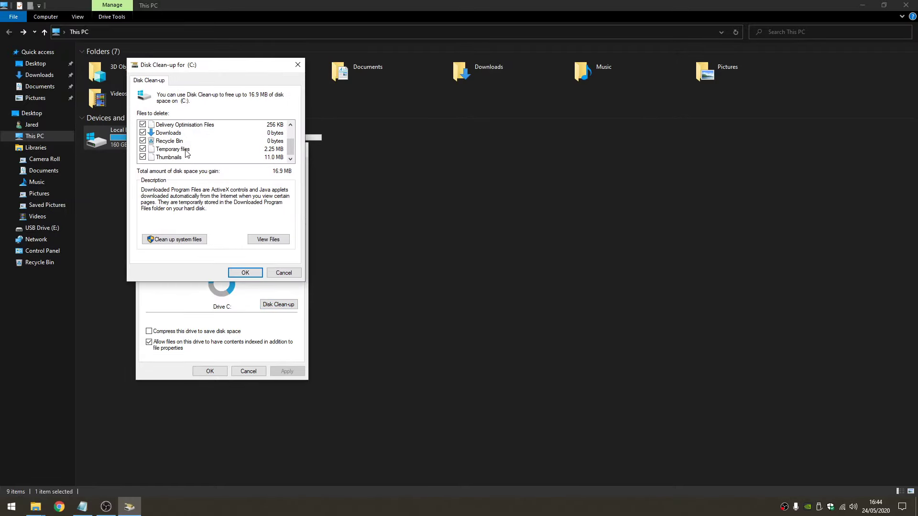
{"action": "scroll", "coordinate": [197, 153], "scroll_direction": "up", "scroll_amount": 1}
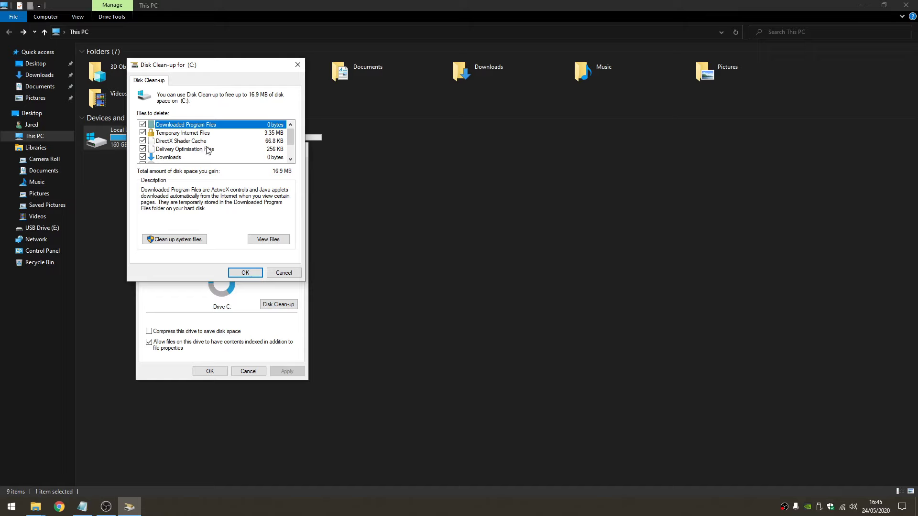
{"action": "scroll", "coordinate": [184, 144], "scroll_direction": "down", "scroll_amount": 1}
{"action": "scroll", "coordinate": [186, 138], "scroll_direction": "up", "scroll_amount": 1}
{"action": "scroll", "coordinate": [162, 144], "scroll_direction": "down", "scroll_amount": 1}
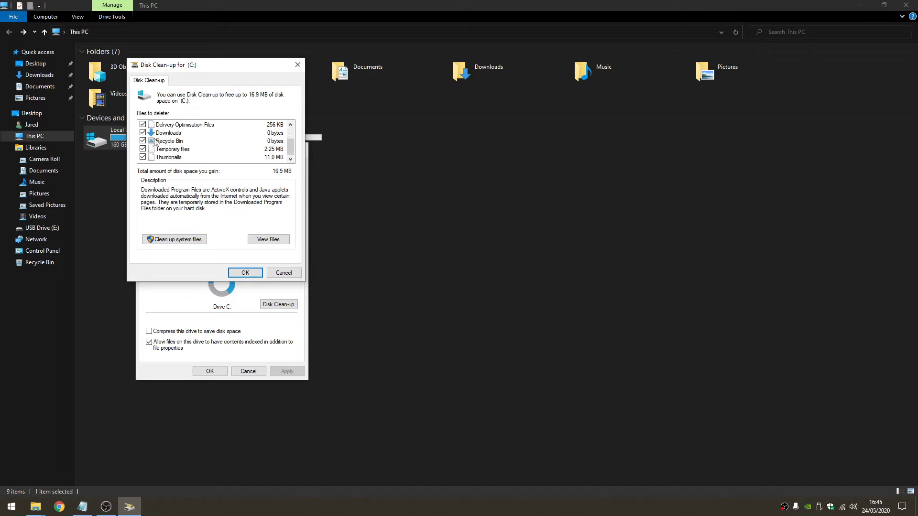
{"action": "scroll", "coordinate": [157, 143], "scroll_direction": "up", "scroll_amount": 1}
{"action": "scroll", "coordinate": [289, 152], "scroll_direction": "down", "scroll_amount": 1}
{"action": "mouse_move", "coordinate": [290, 154]}
{"action": "left_mouse_down"}
{"action": "mouse_move", "coordinate": [290, 139]}
{"action": "mouse_move", "coordinate": [290, 152]}
{"action": "left_mouse_up"}
Step: Extend the clean-up of drive C: to system files, permanently delete all ticked categories, and close the drive's properties and This PC
{"action": "left_click", "coordinate": [180, 241]}
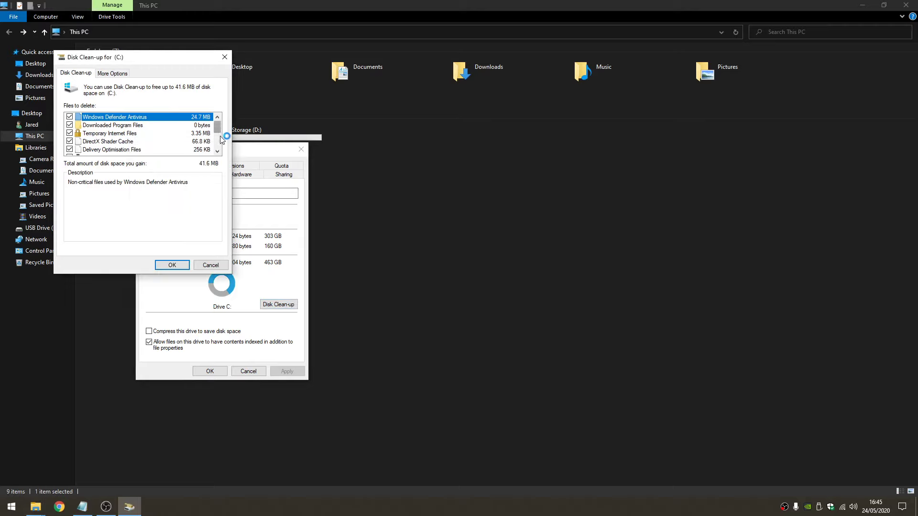
{"action": "mouse_move", "coordinate": [220, 127]}
{"action": "left_mouse_down"}
{"action": "mouse_move", "coordinate": [222, 148]}
{"action": "mouse_move", "coordinate": [220, 127]}
{"action": "left_mouse_up"}
{"action": "left_click_drag", "start_coordinate": [215, 127], "coordinate": [217, 136]}
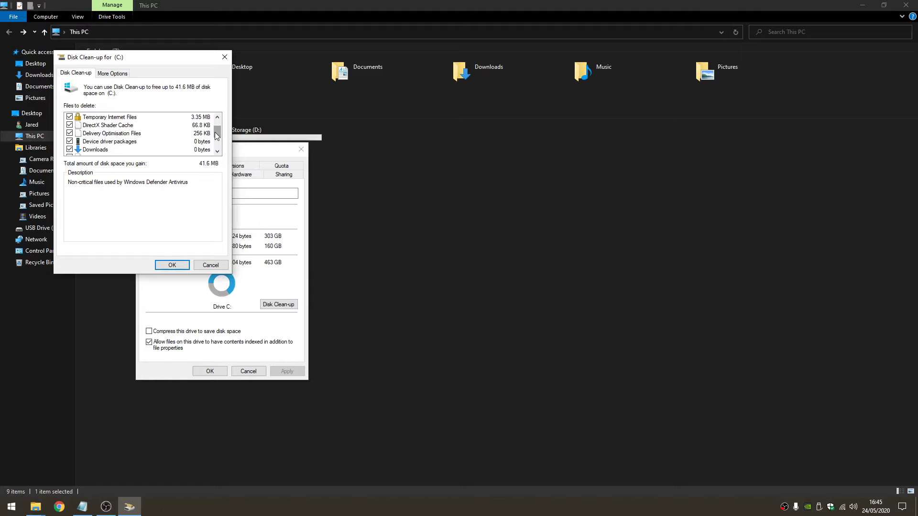
{"action": "left_click_drag", "start_coordinate": [217, 137], "coordinate": [216, 125]}
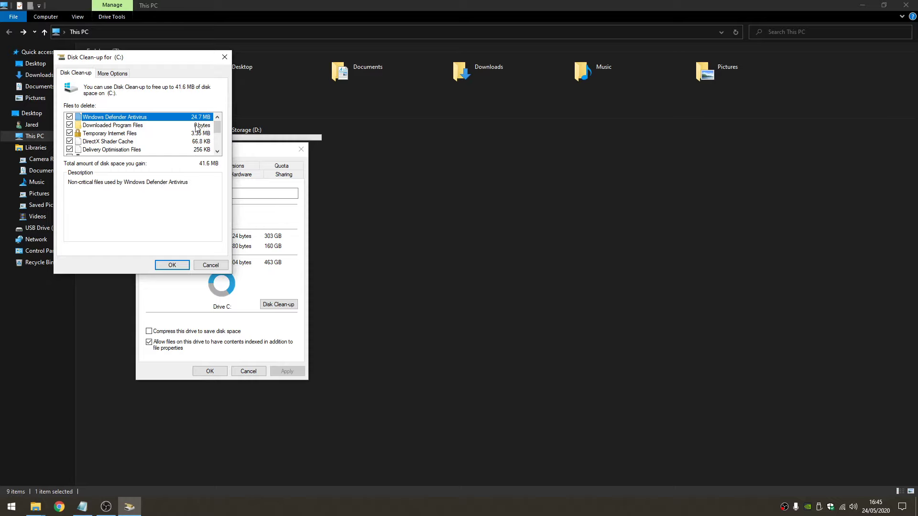
{"action": "scroll", "coordinate": [116, 146], "scroll_direction": "down", "scroll_amount": 3}
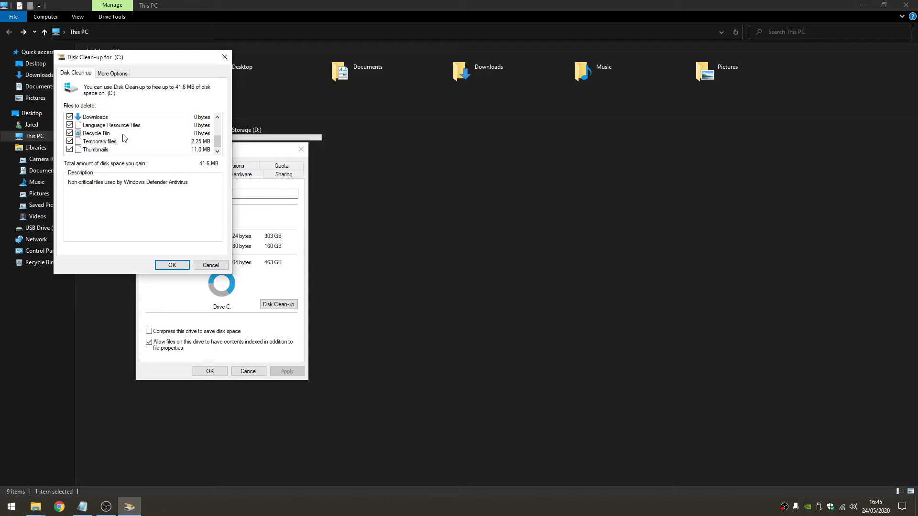
{"action": "scroll", "coordinate": [124, 138], "scroll_direction": "up", "scroll_amount": 3}
{"action": "left_click", "coordinate": [186, 266]}
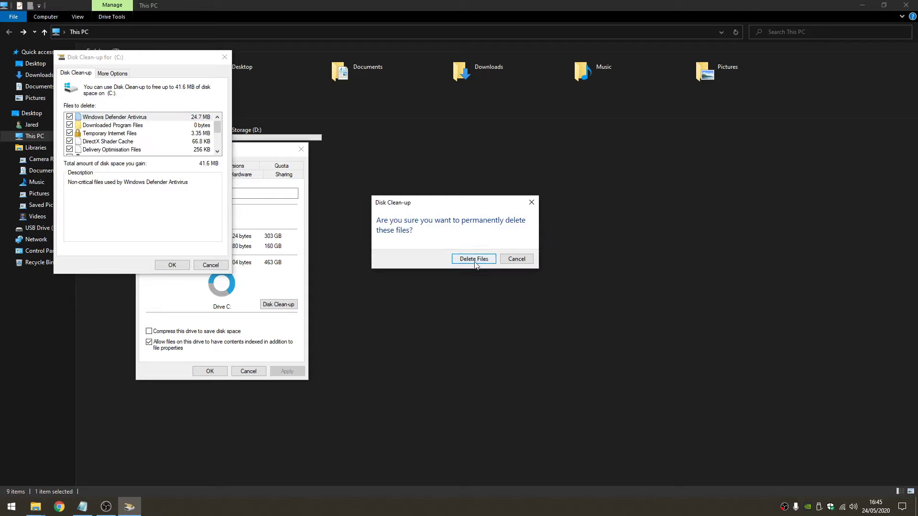
{"action": "left_click", "coordinate": [474, 262]}
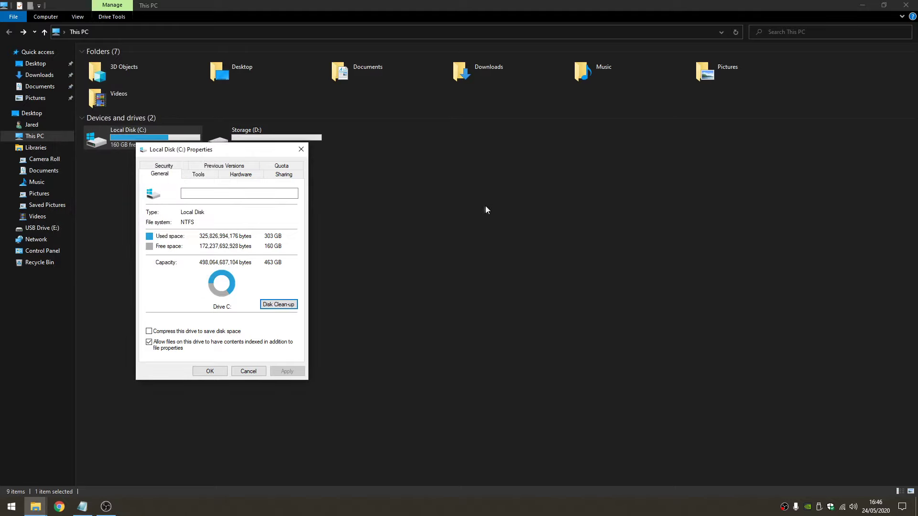
{"action": "left_click", "coordinate": [213, 371]}
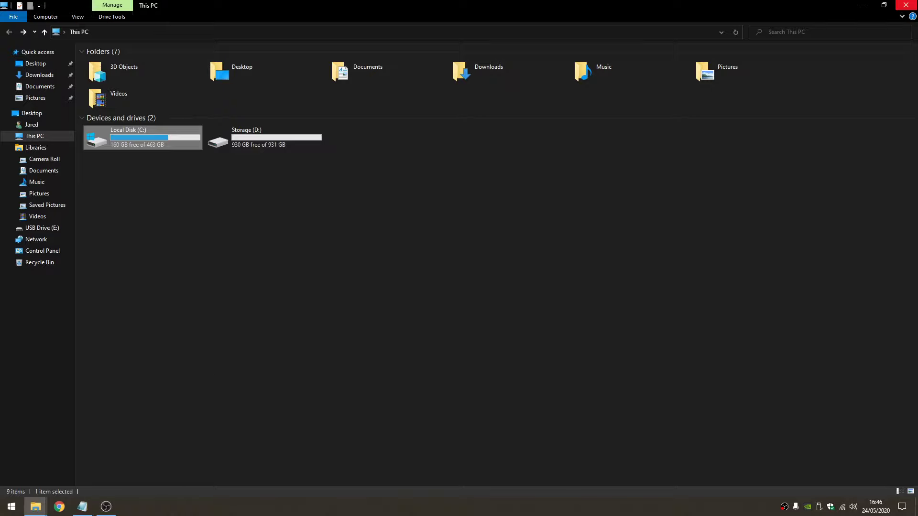
{"action": "left_click", "coordinate": [906, 4]}
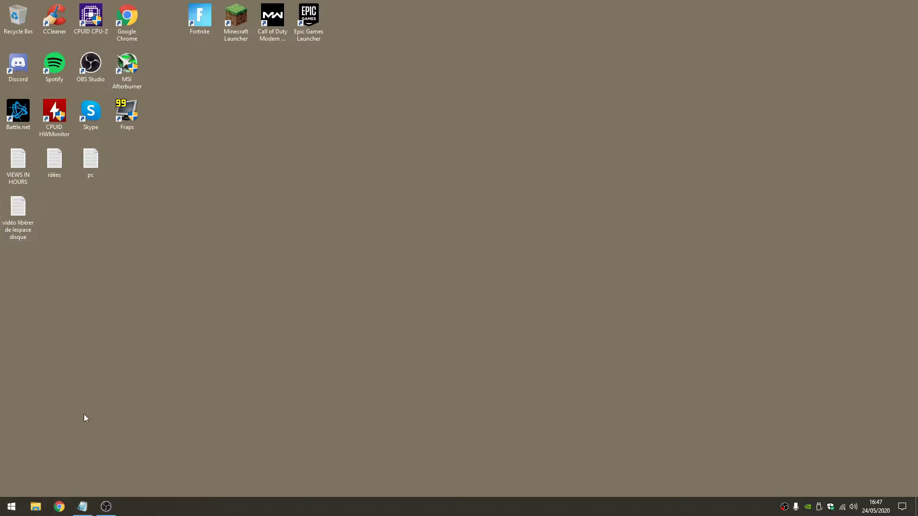
Step: Open the folder C:\Windows\SoftwareDistribution\Download in File Explorer
{"action": "key", "text": "super+e"}
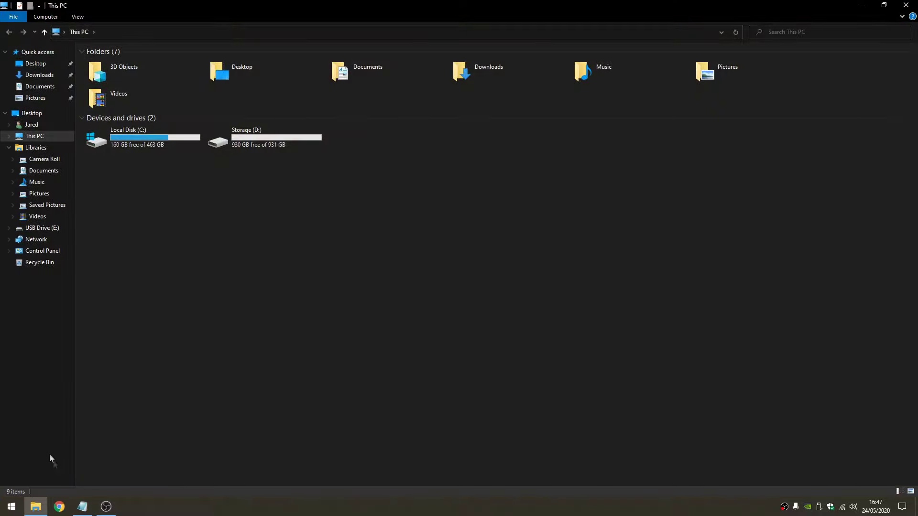
{"action": "left_click", "coordinate": [38, 507]}
{"action": "left_click", "coordinate": [36, 506]}
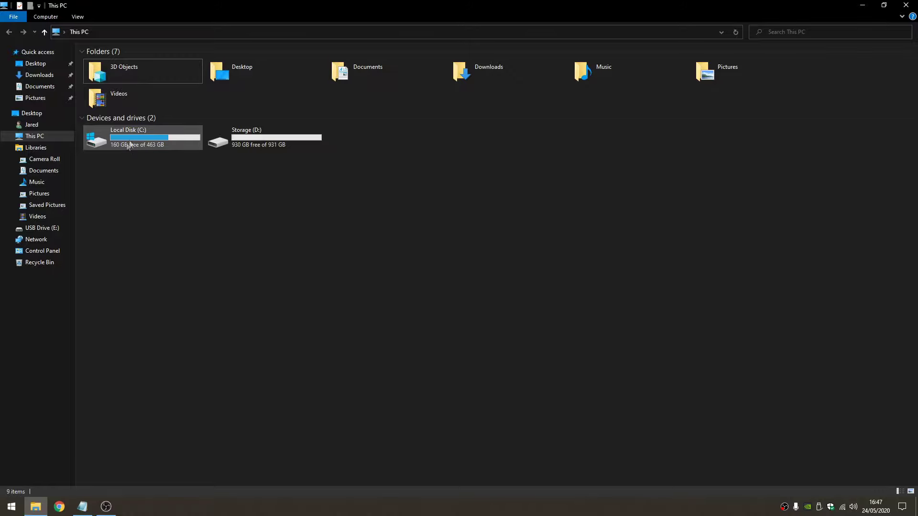
{"action": "double_click", "coordinate": [132, 143]}
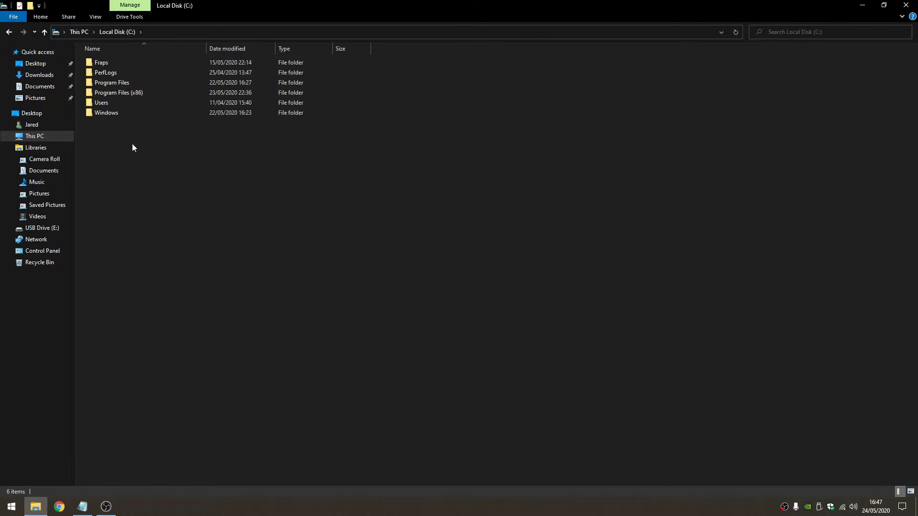
{"action": "double_click", "coordinate": [106, 112]}
{"action": "scroll", "coordinate": [175, 217], "scroll_direction": "down", "scroll_amount": 11}
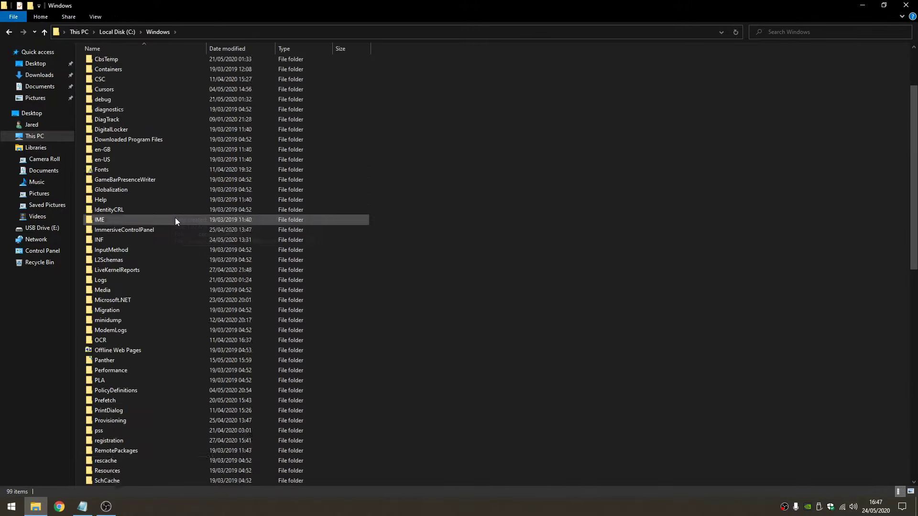
{"action": "scroll", "coordinate": [181, 220], "scroll_direction": "down", "scroll_amount": 3}
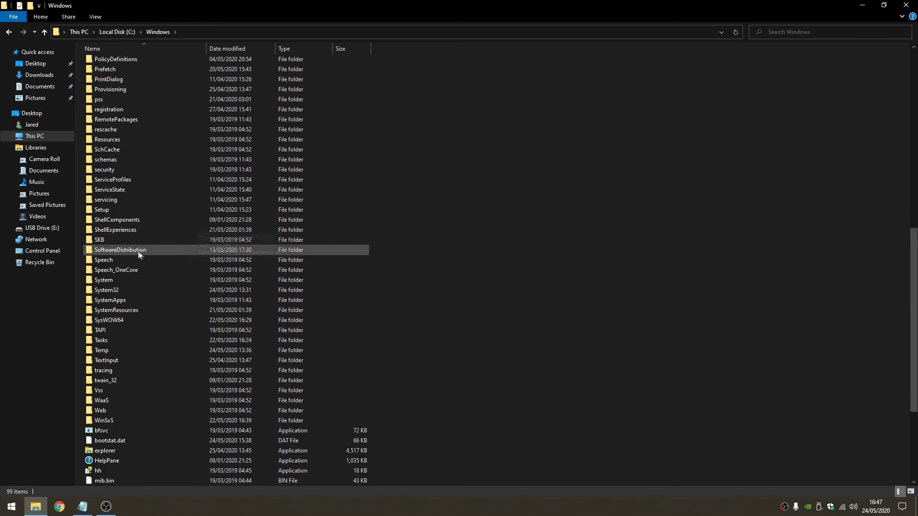
{"action": "mouse_move", "coordinate": [128, 252]}
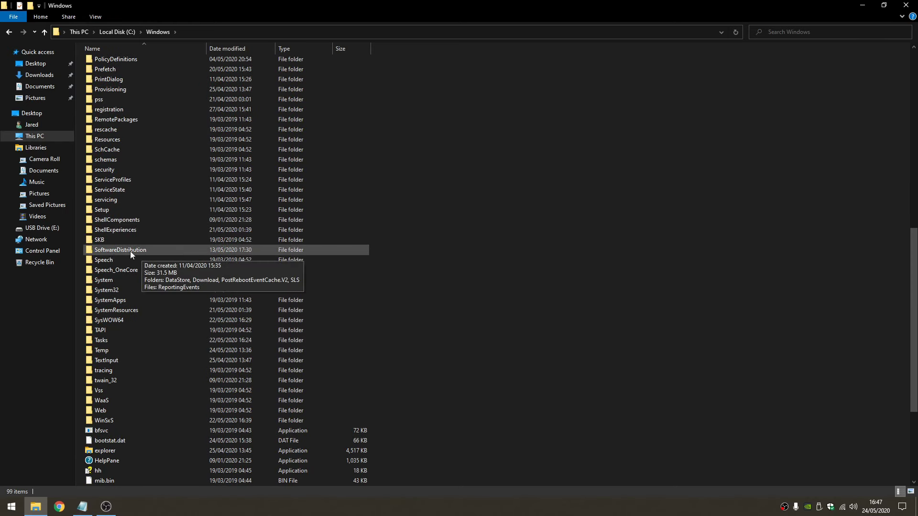
{"action": "double_click", "coordinate": [131, 253]}
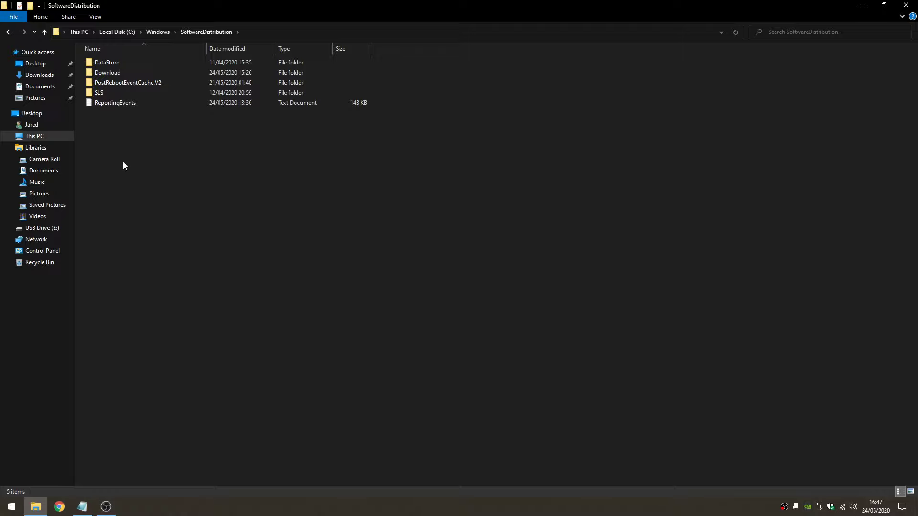
{"action": "mouse_move", "coordinate": [134, 74]}
{"action": "double_click", "coordinate": [120, 72]}
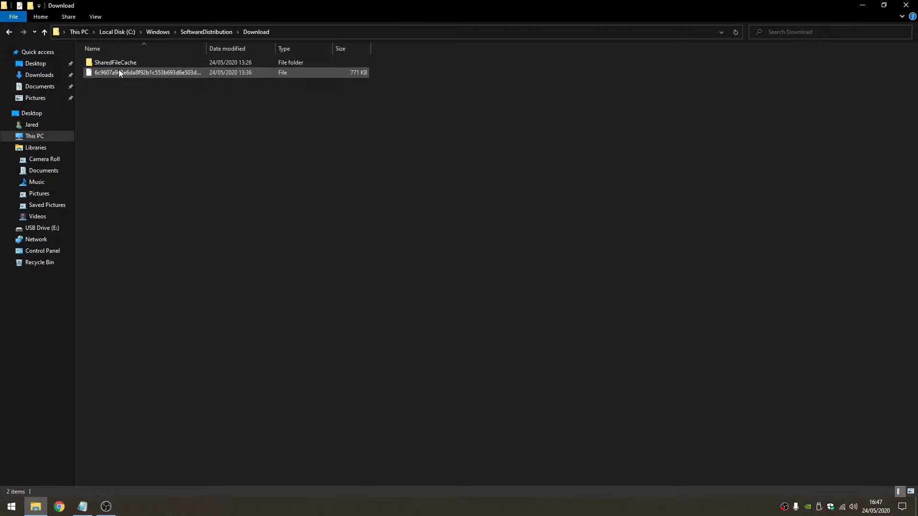
Step: Delete everything in the SoftwareDistribution Download folder and close the window
{"action": "left_click_drag", "start_coordinate": [174, 405], "coordinate": [153, 77]}
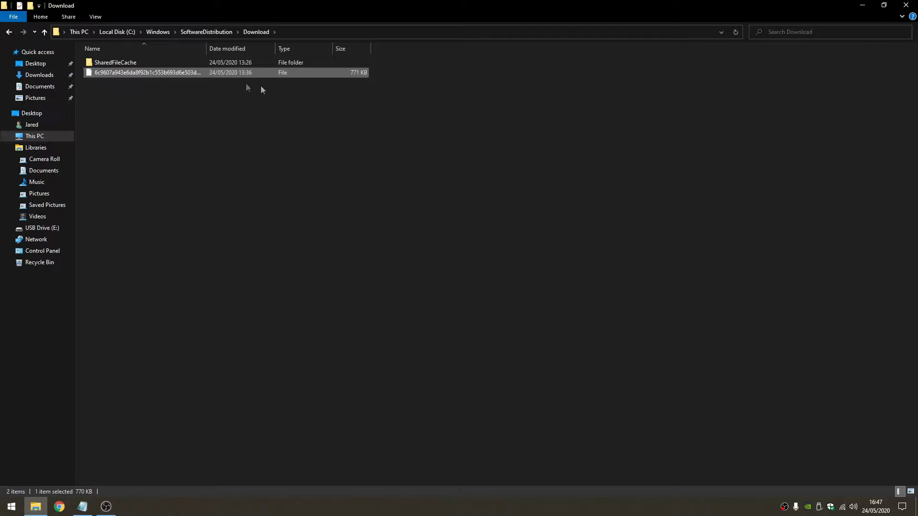
{"action": "key", "text": "ctrl+a"}
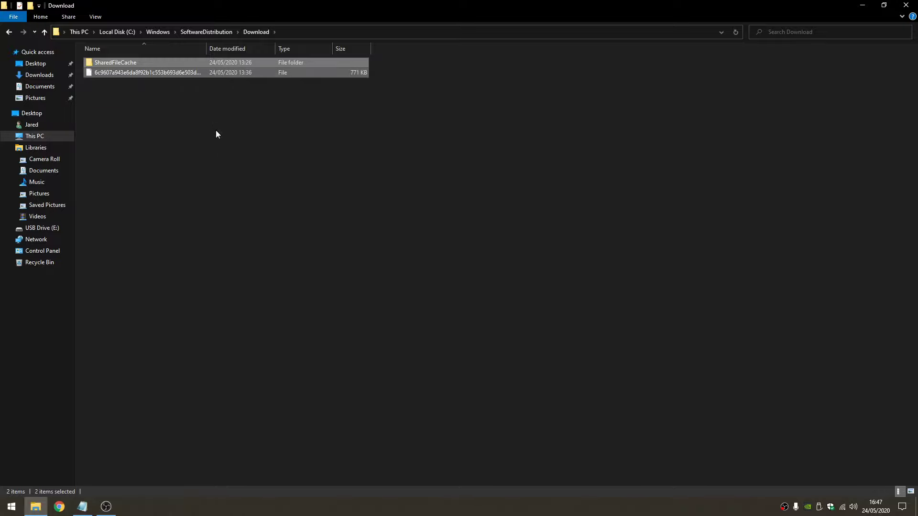
{"action": "right_click", "coordinate": [239, 76]}
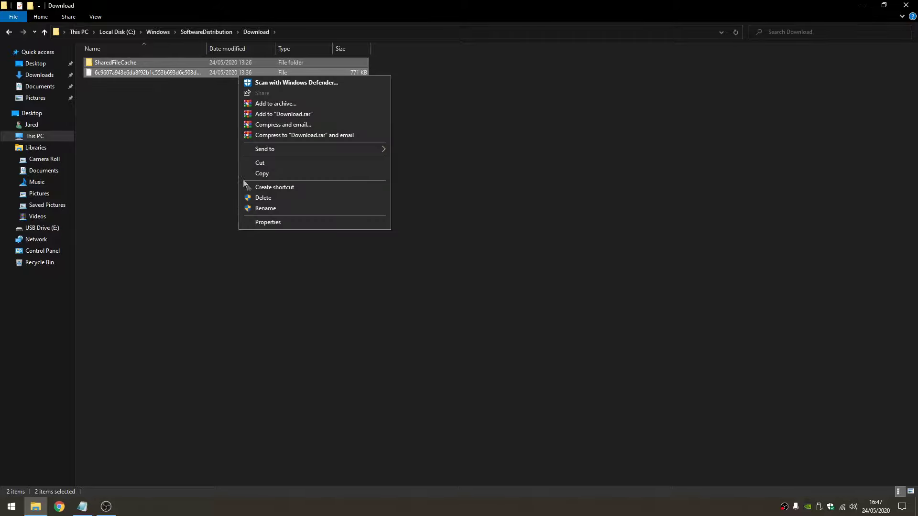
{"action": "left_click", "coordinate": [268, 197]}
{"action": "left_click", "coordinate": [906, 5]}
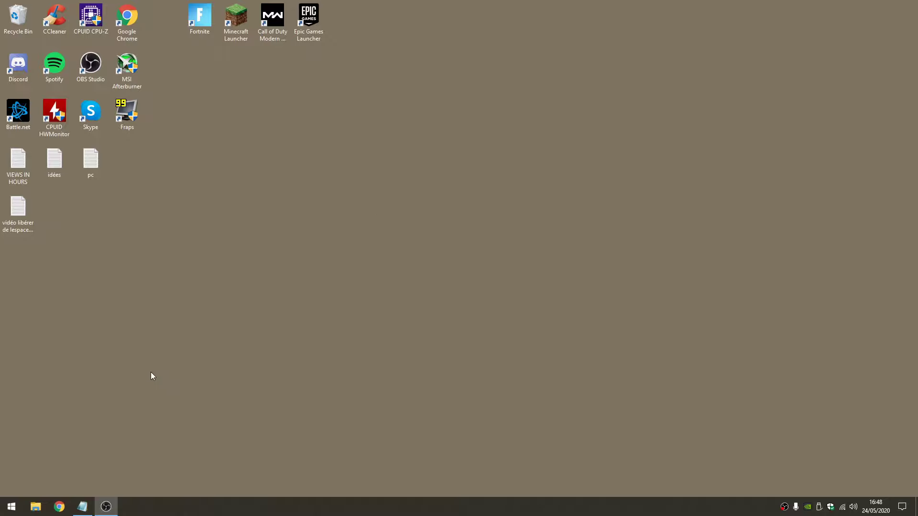
Step: Open the personal Downloads folder and check it for files that can be removed
{"action": "left_click", "coordinate": [41, 510]}
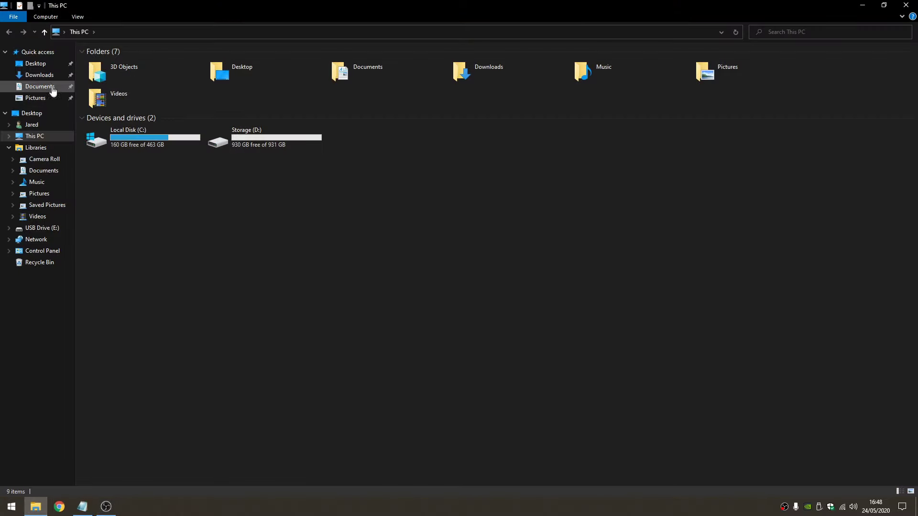
{"action": "left_click", "coordinate": [39, 75]}
{"action": "left_click_drag", "start_coordinate": [328, 439], "coordinate": [129, 7]}
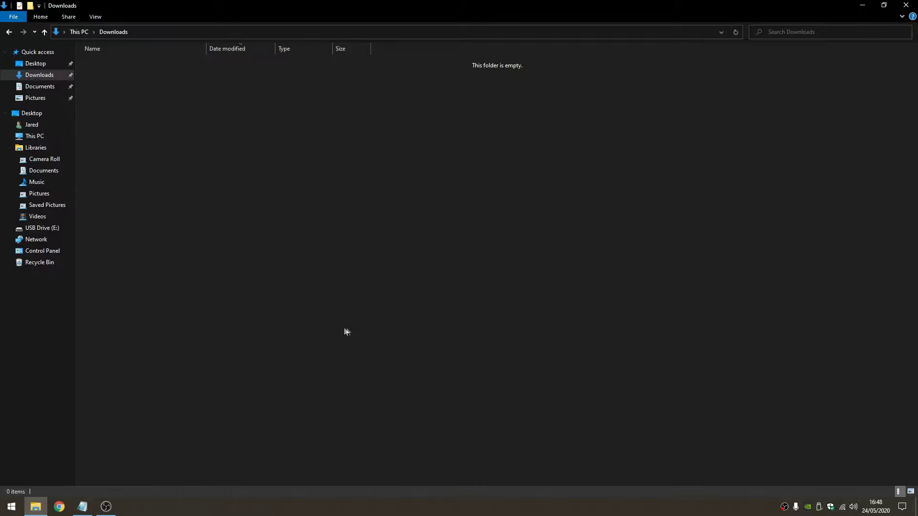
{"action": "left_click_drag", "start_coordinate": [283, 328], "coordinate": [257, 49]}
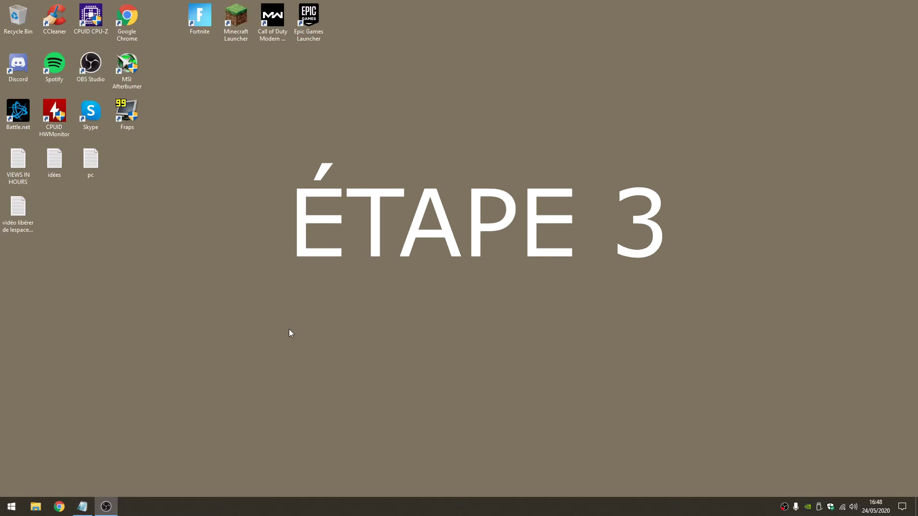
Step: Open the Windows Temp folder with the Run command "temp", delete all its contents and close it
{"action": "key", "text": "super+r"}
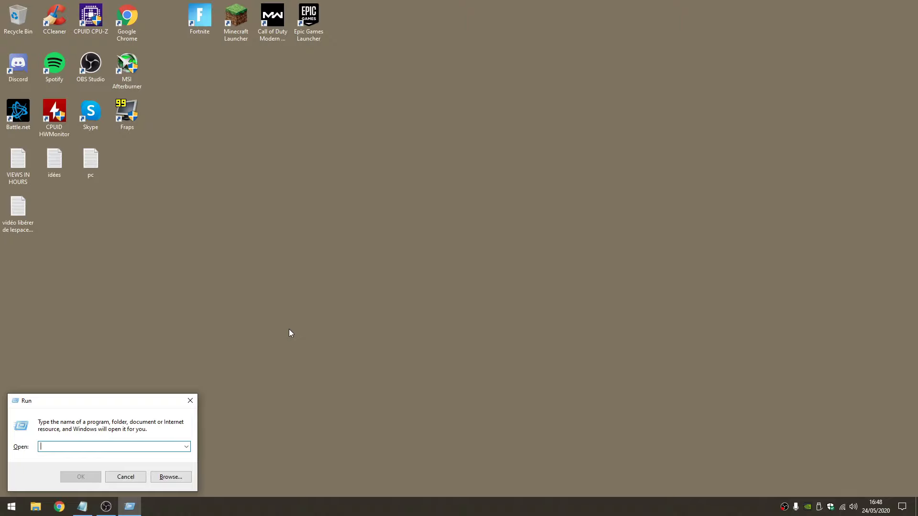
{"action": "type", "text": "temp"}
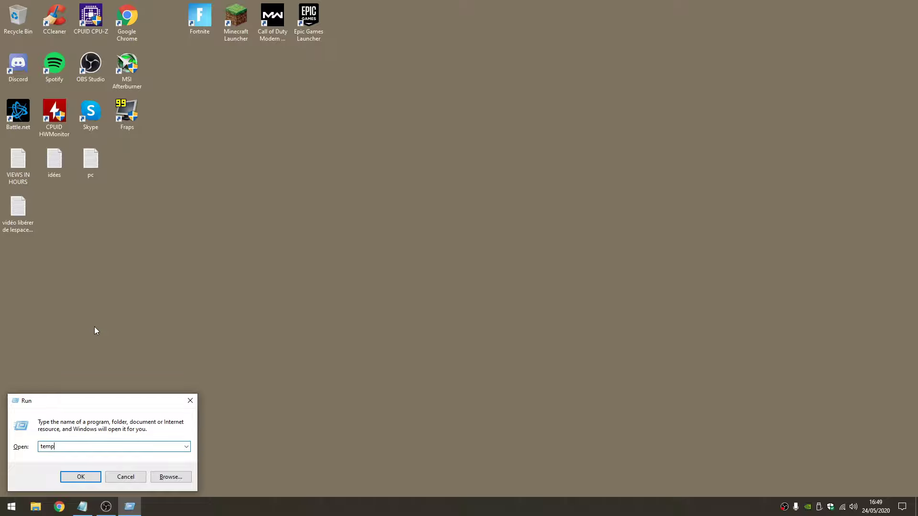
{"action": "key", "text": "Return"}
{"action": "left_click_drag", "start_coordinate": [214, 312], "coordinate": [144, 67]}
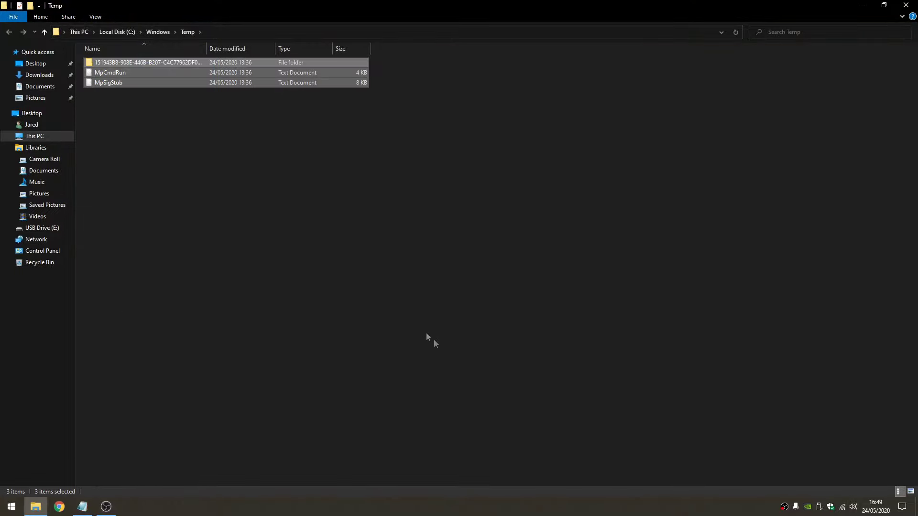
{"action": "left_click_drag", "start_coordinate": [347, 395], "coordinate": [220, 75]}
{"action": "left_click_drag", "start_coordinate": [407, 75], "coordinate": [257, 455]}
{"action": "key", "text": "ctrl+a"}
{"action": "key", "text": "Delete"}
{"action": "left_click", "coordinate": [906, 4]}
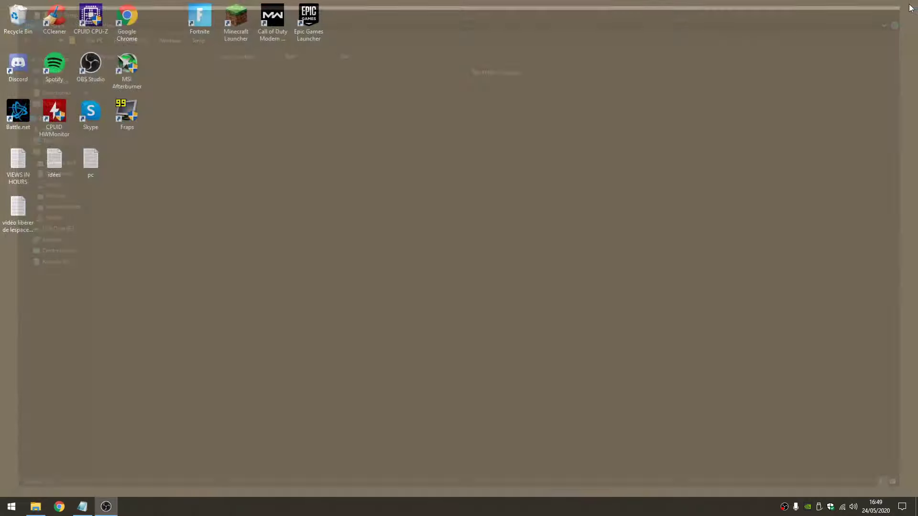
Step: Open the user profile's Temp folder with the Run command "%temp%", delete all its contents and close it
{"action": "key", "text": "super+r"}
{"action": "type", "text": "%temp%"}
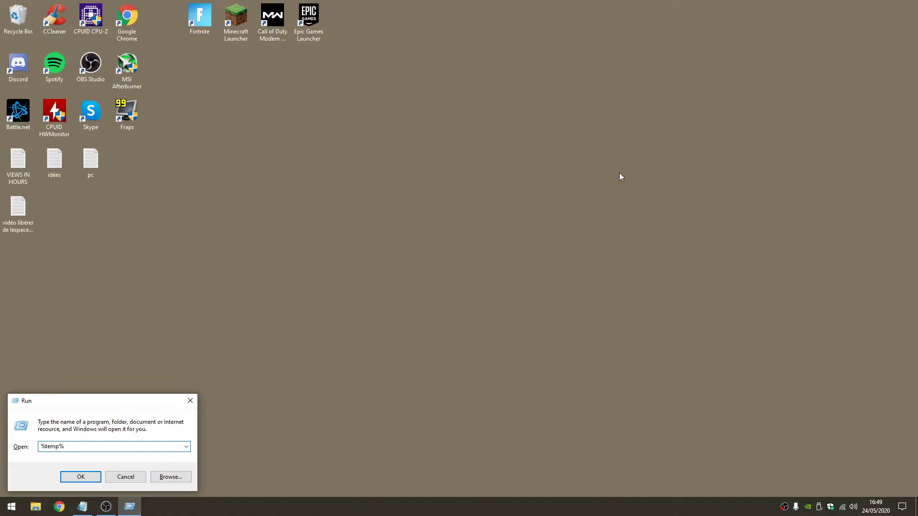
{"action": "key", "text": "Return"}
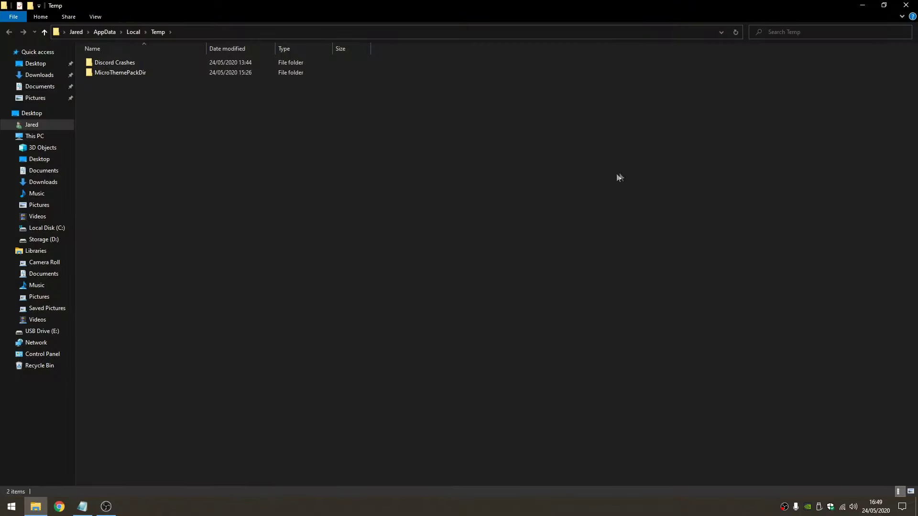
{"action": "left_click_drag", "start_coordinate": [237, 364], "coordinate": [123, 54]}
{"action": "key", "text": "Delete"}
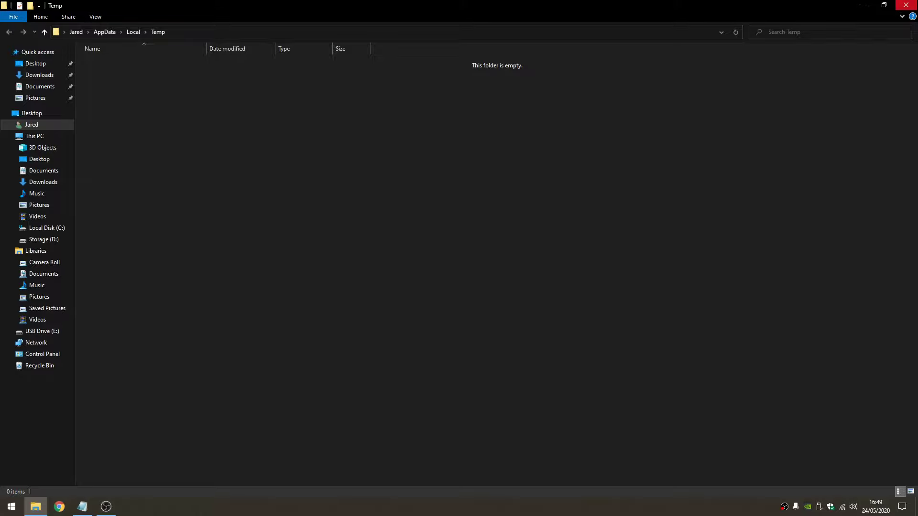
{"action": "left_click", "coordinate": [905, 5]}
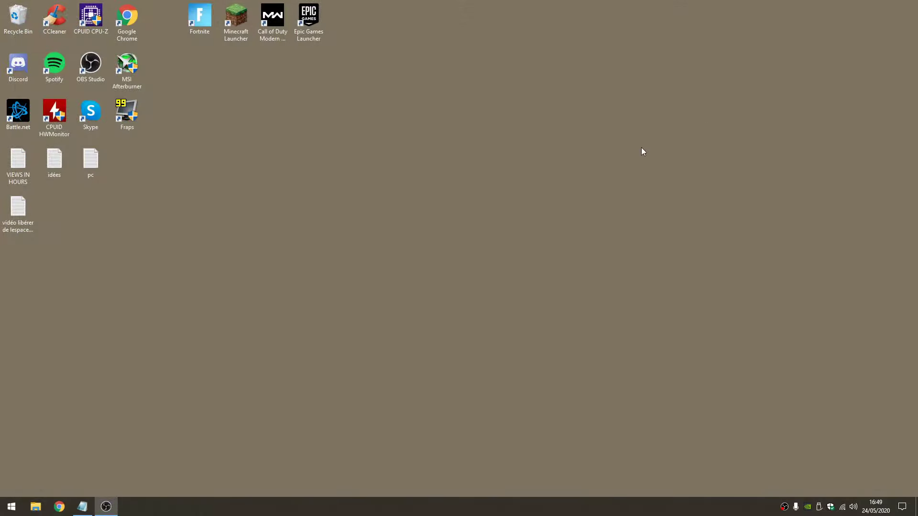
Step: Open the Windows Prefetch folder with the Run command "prefetch", check it for files that can be deleted and close it
{"action": "key", "text": "super+r"}
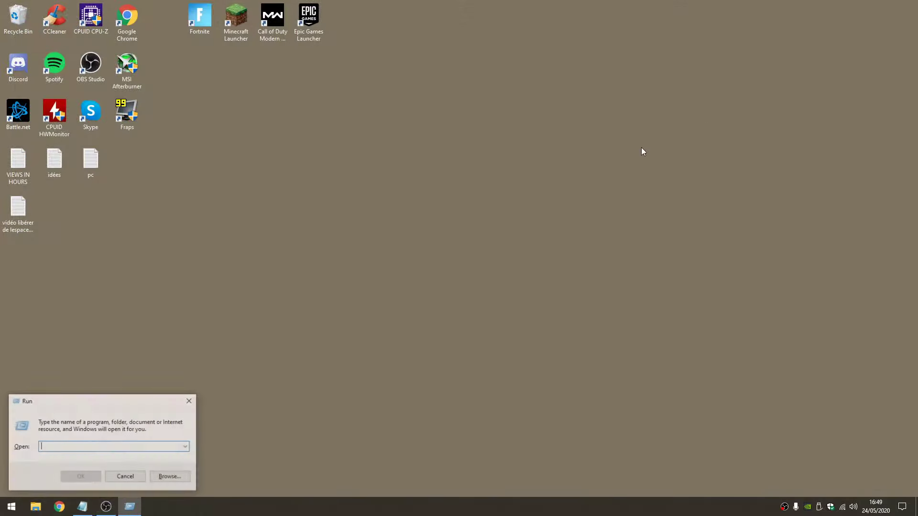
{"action": "type", "text": "prefetch"}
{"action": "key", "text": "Return"}
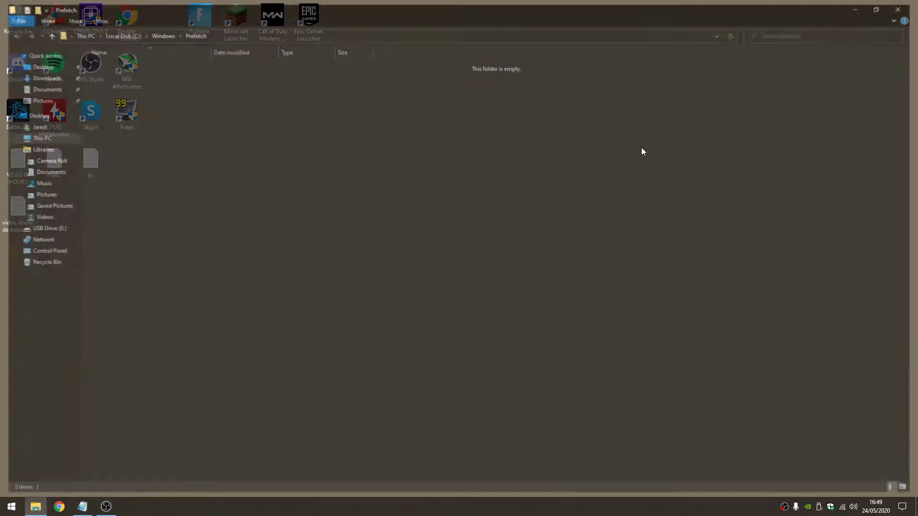
{"action": "left_click_drag", "start_coordinate": [620, 150], "coordinate": [341, 329]}
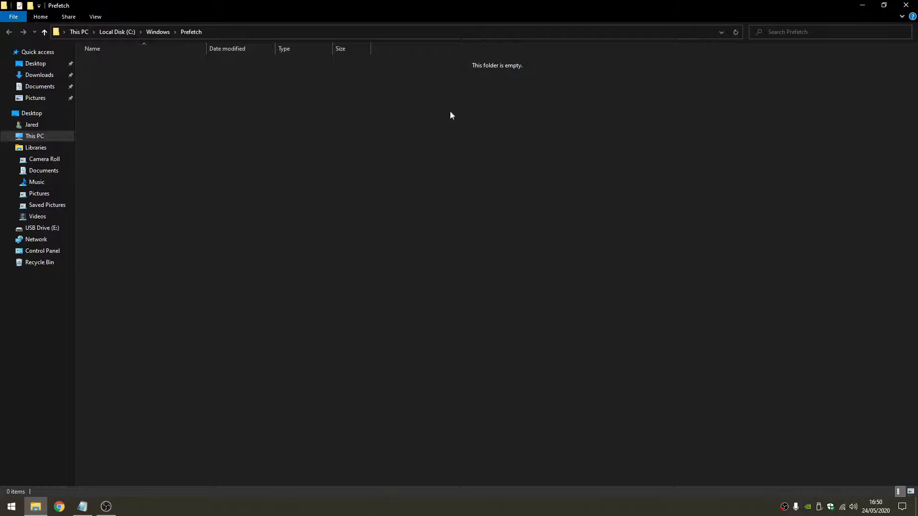
{"action": "left_click", "coordinate": [905, 5]}
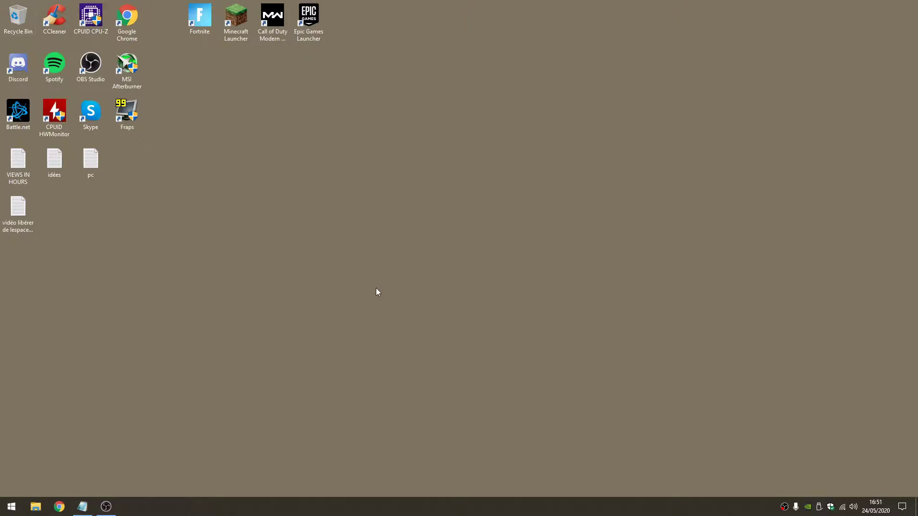
Step: Open Control Panel's list of installed programs, sort it by size, check the largest program for possible removal and close the window
{"action": "left_click", "coordinate": [10, 507]}
{"action": "type", "text": "pan"}
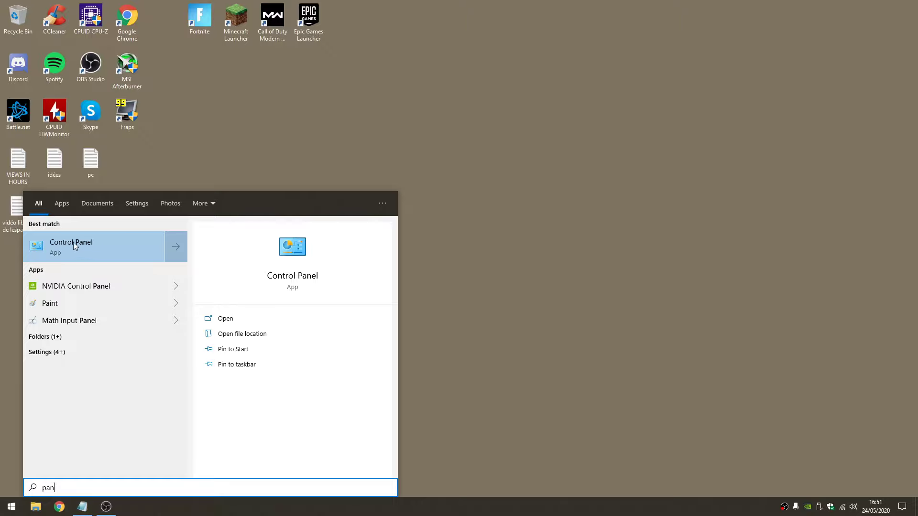
{"action": "left_click", "coordinate": [92, 243]}
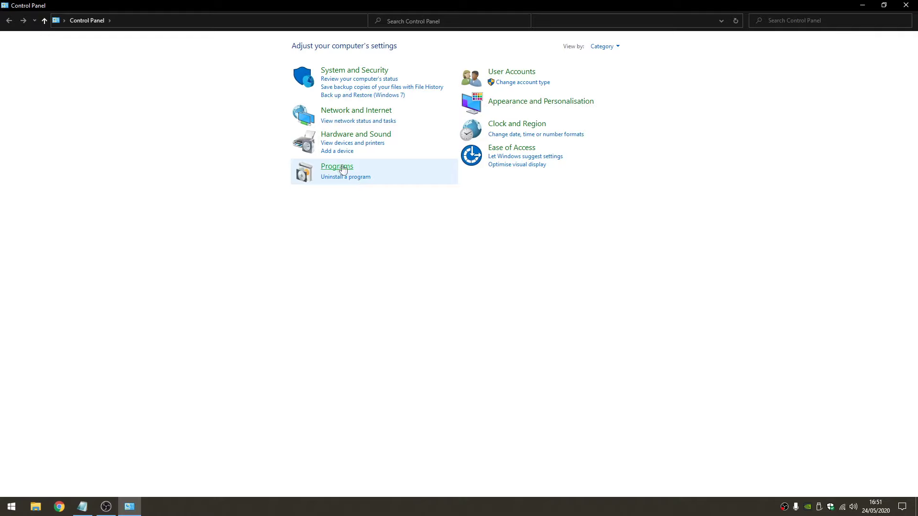
{"action": "left_click", "coordinate": [354, 179]}
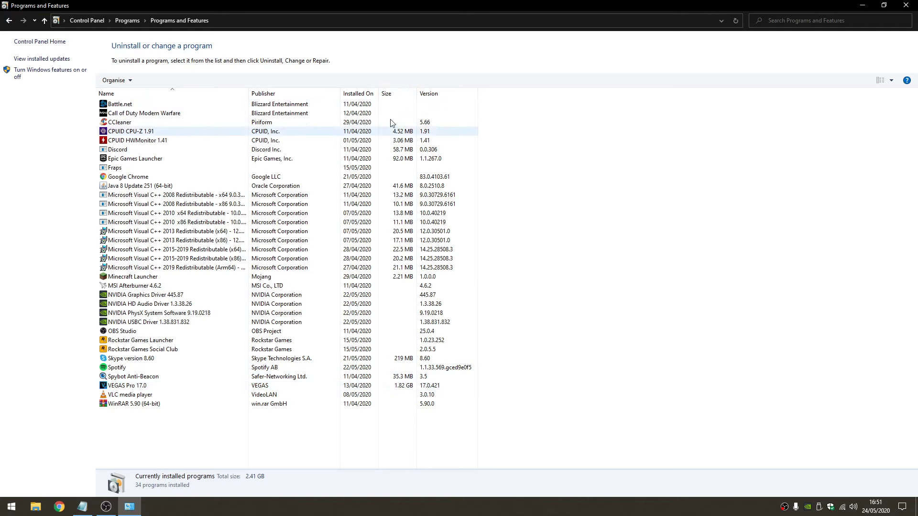
{"action": "left_click", "coordinate": [400, 95]}
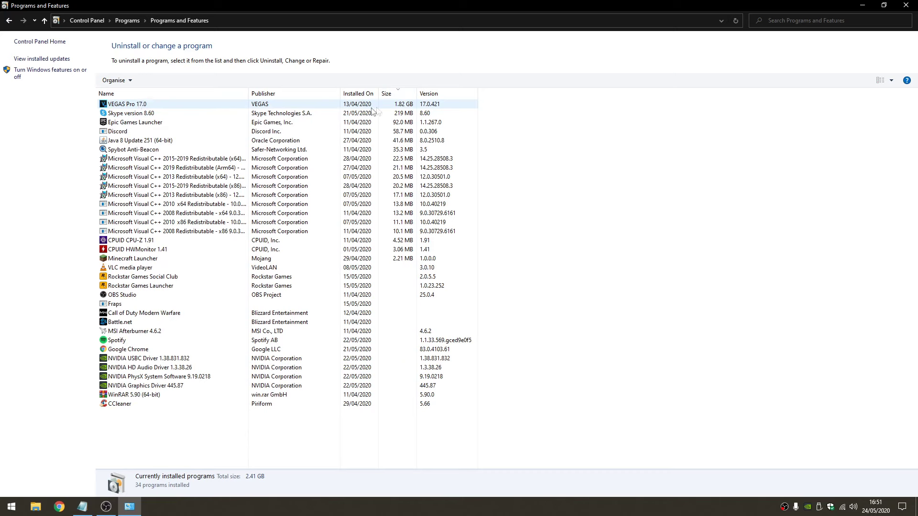
{"action": "left_click", "coordinate": [403, 107]}
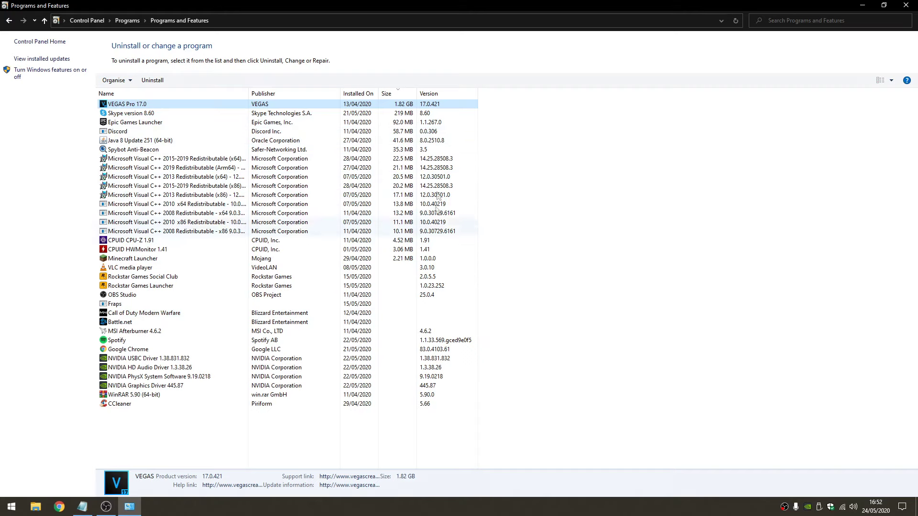
{"action": "left_click", "coordinate": [905, 6]}
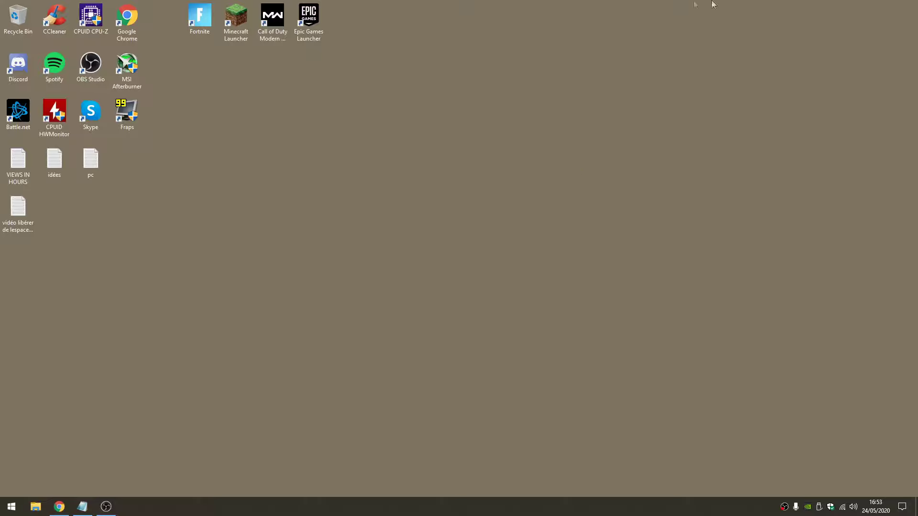
Step: Switch to Chrome, download the CCleaner Free installer from ccleaner.com and launch ccsetup566.exe
{"action": "left_click", "coordinate": [66, 509]}
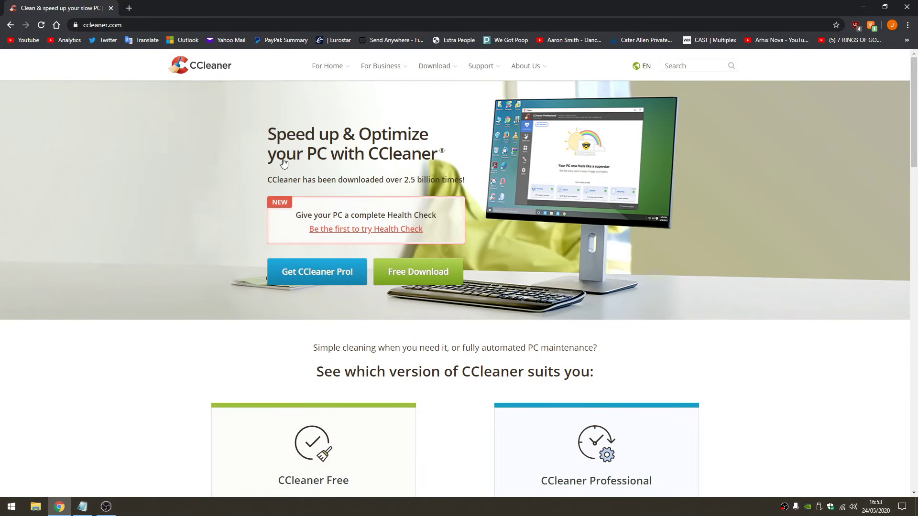
{"action": "scroll", "coordinate": [363, 254], "scroll_direction": "down", "scroll_amount": 10}
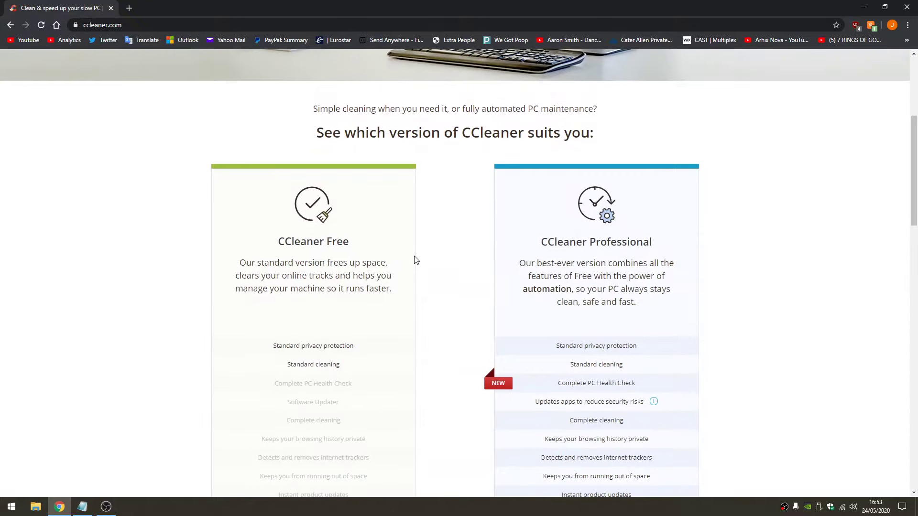
{"action": "left_click", "coordinate": [317, 265]}
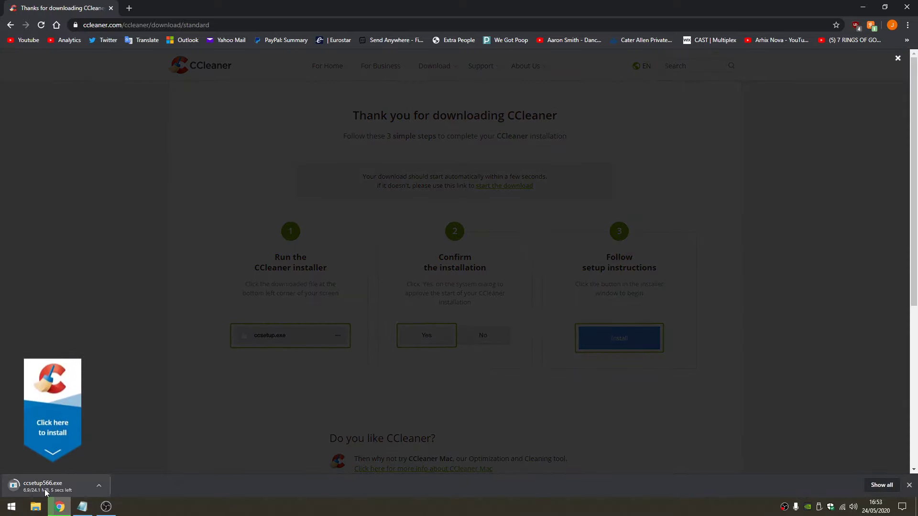
{"action": "left_click", "coordinate": [73, 488]}
{"action": "left_click", "coordinate": [72, 488]}
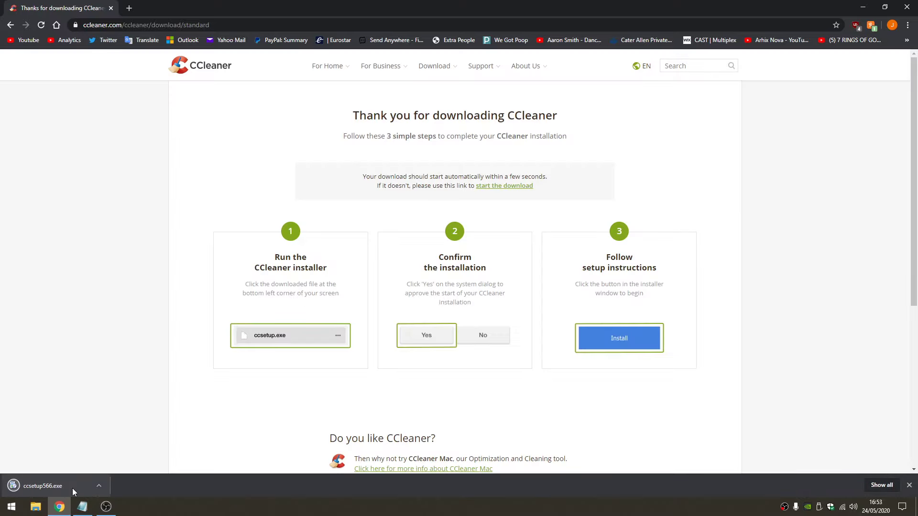
Step: Minimise the browser, install CCleaner, run it from the finished setup and maximise its window
{"action": "left_click", "coordinate": [863, 7]}
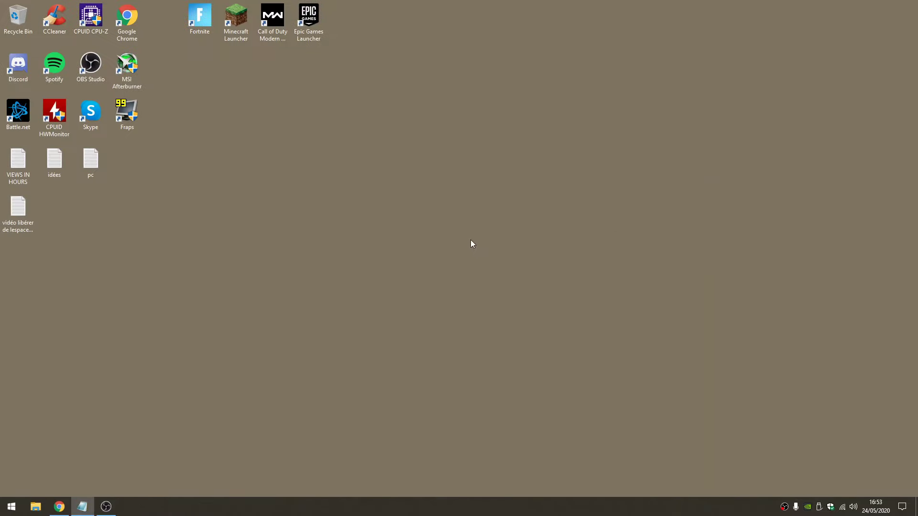
{"action": "left_click", "coordinate": [463, 248]}
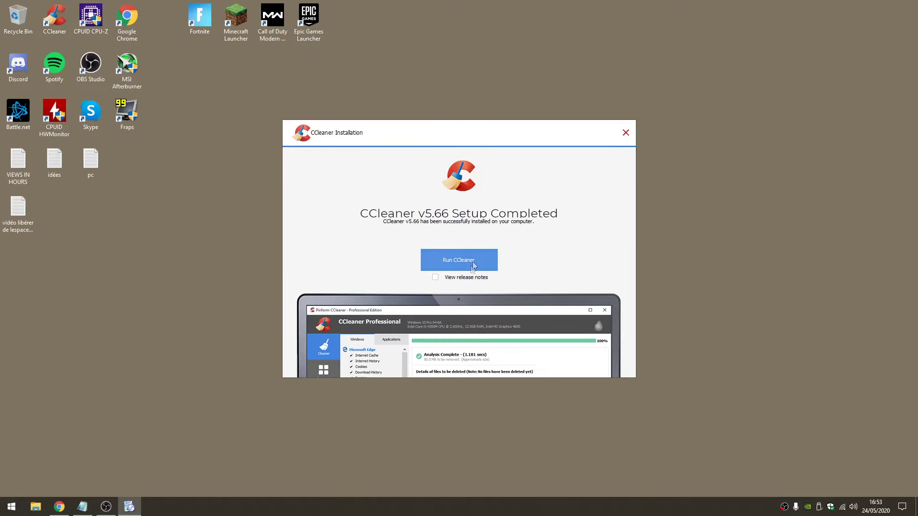
{"action": "left_click", "coordinate": [444, 255]}
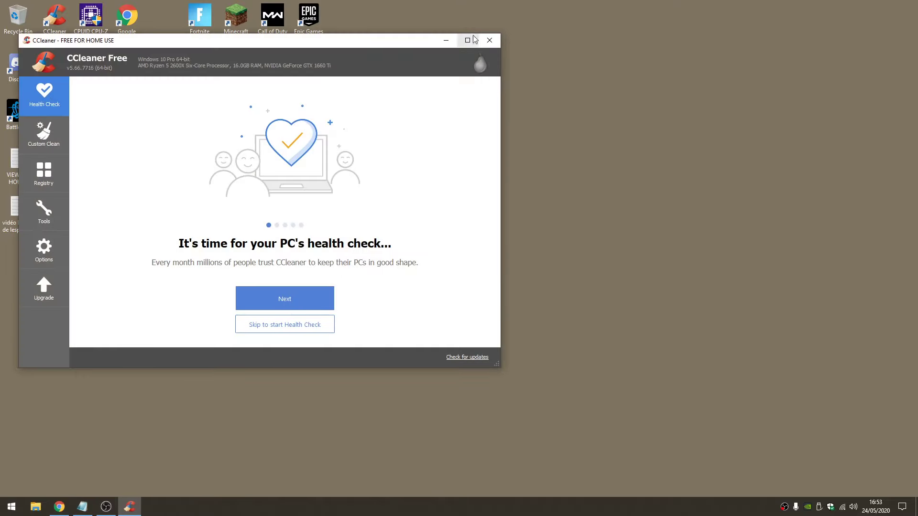
{"action": "left_click", "coordinate": [473, 39]}
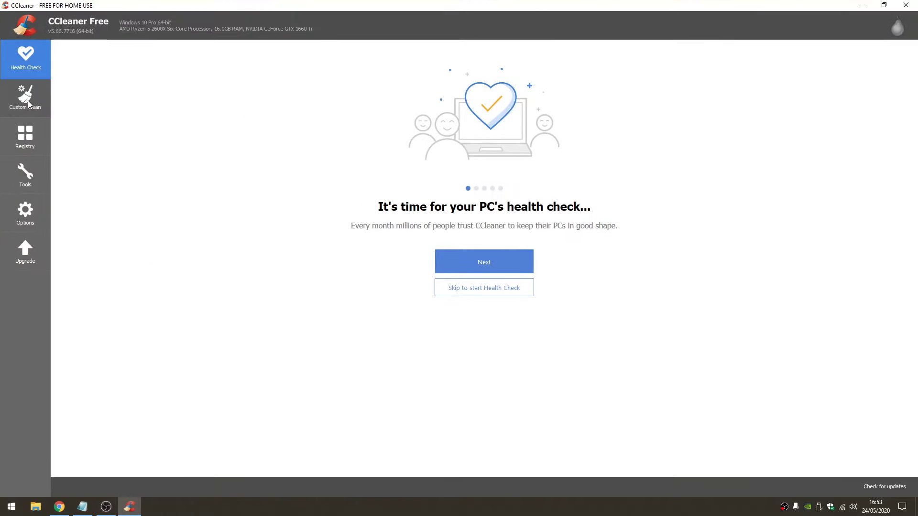
Step: Analyze the system with CCleaner's Custom Clean using the current selection and run the cleaner
{"action": "left_click", "coordinate": [26, 98]}
{"action": "scroll", "coordinate": [119, 153], "scroll_direction": "down", "scroll_amount": 1}
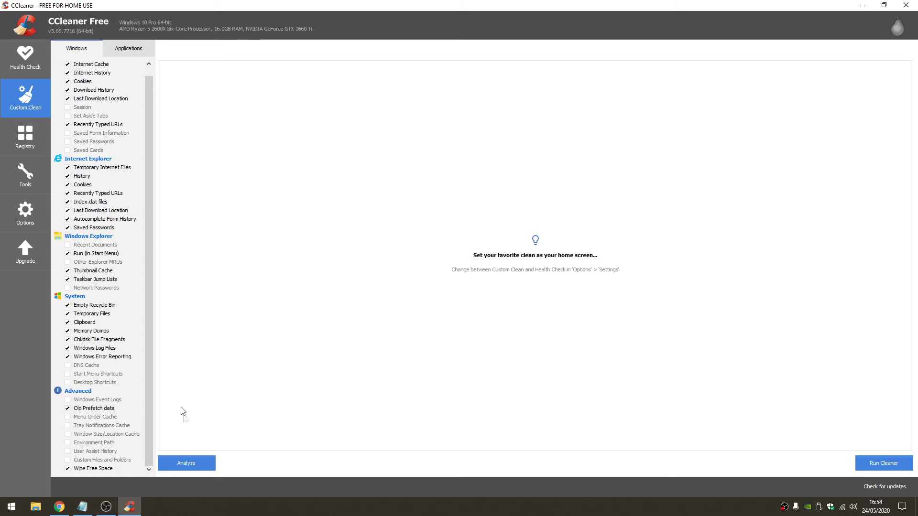
{"action": "left_click", "coordinate": [189, 464]}
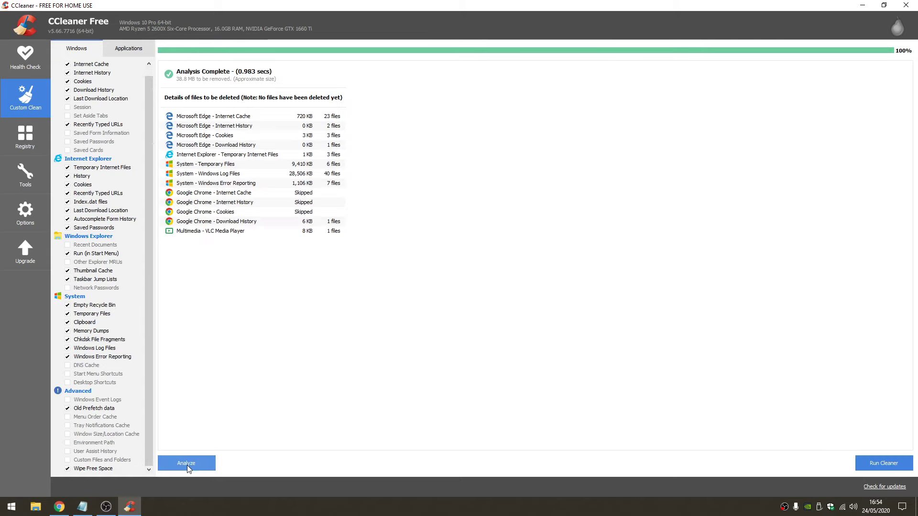
{"action": "left_click", "coordinate": [885, 464]}
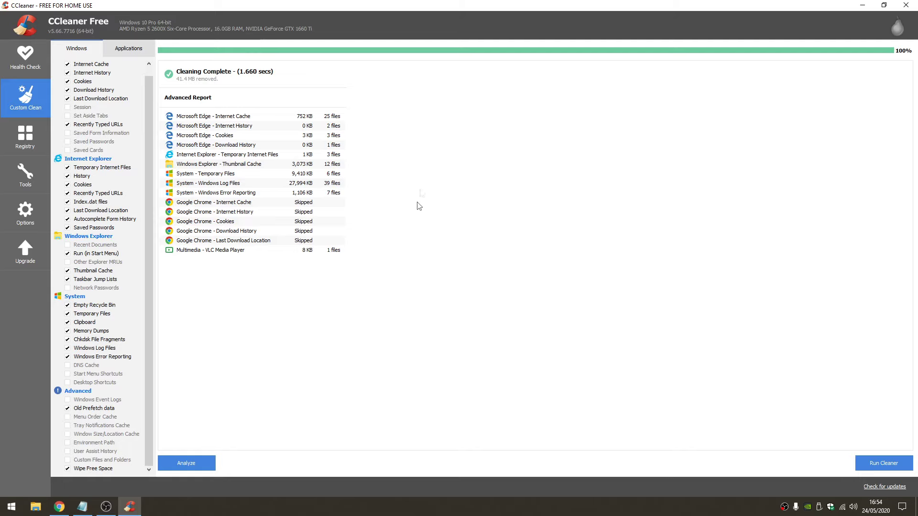
Step: Examine CCleaner's list of uninstallable programs, including the Visual C++ packages and Microsoft extensions, for software that could be removed
{"action": "left_click", "coordinate": [27, 173]}
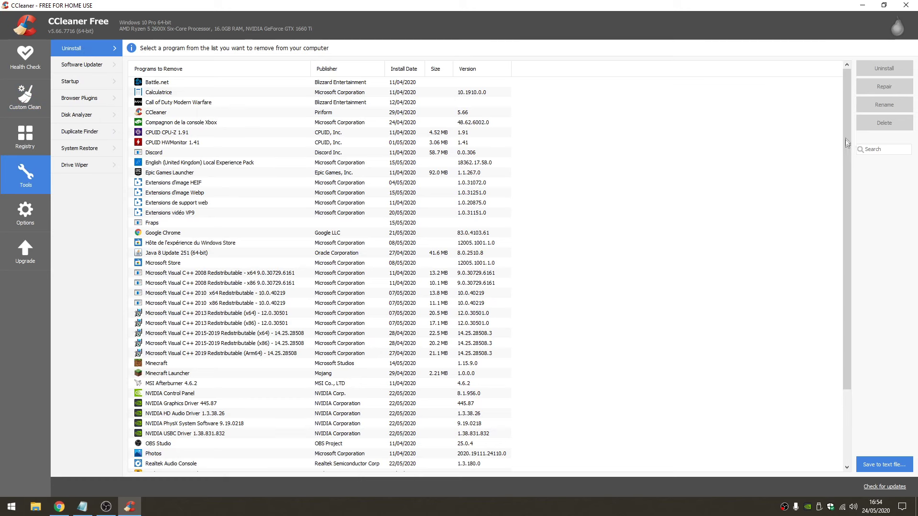
{"action": "left_click_drag", "start_coordinate": [846, 141], "coordinate": [844, 243]}
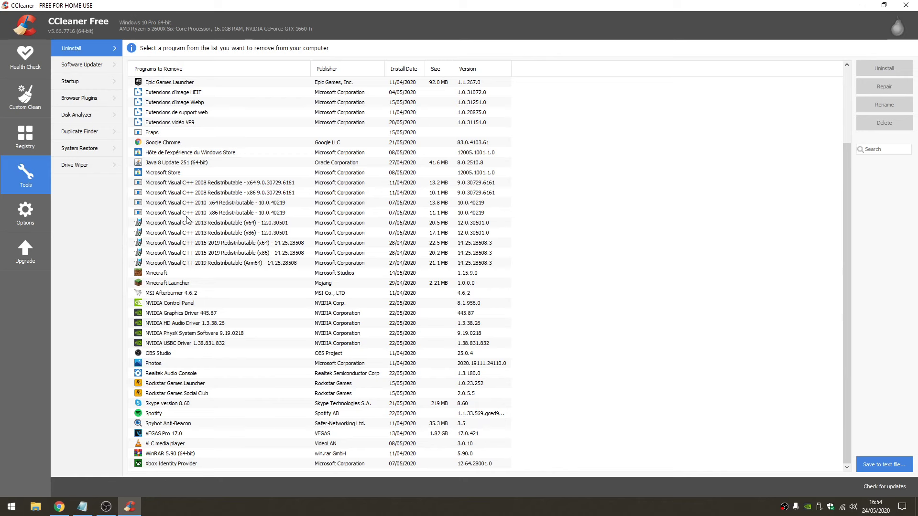
{"action": "left_click", "coordinate": [271, 205]}
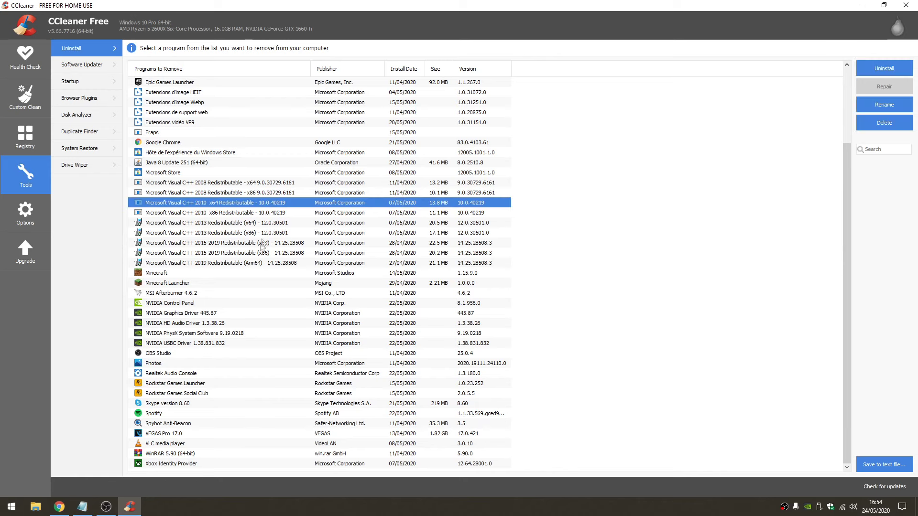
{"action": "scroll", "coordinate": [314, 406], "scroll_direction": "up", "scroll_amount": 3}
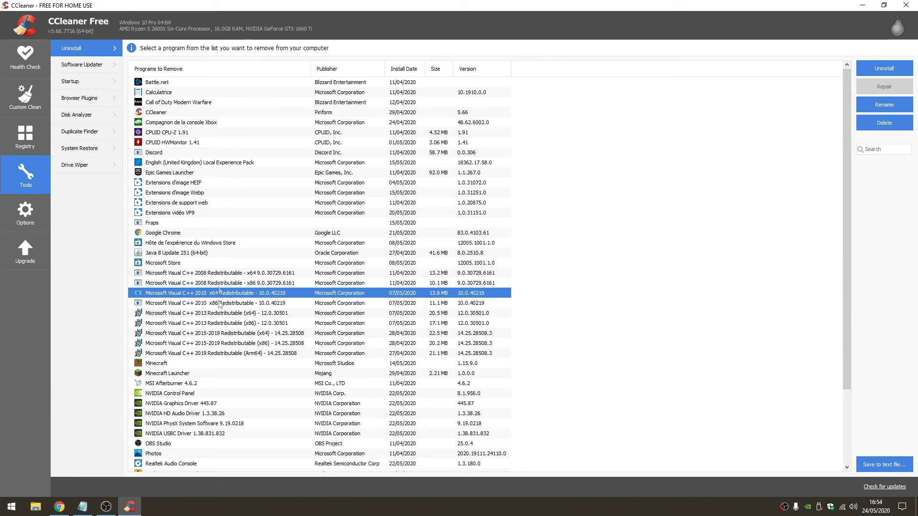
{"action": "left_click", "coordinate": [177, 184]}
{"action": "left_click", "coordinate": [190, 193]}
{"action": "left_click", "coordinate": [187, 203]}
{"action": "left_click", "coordinate": [185, 213]}
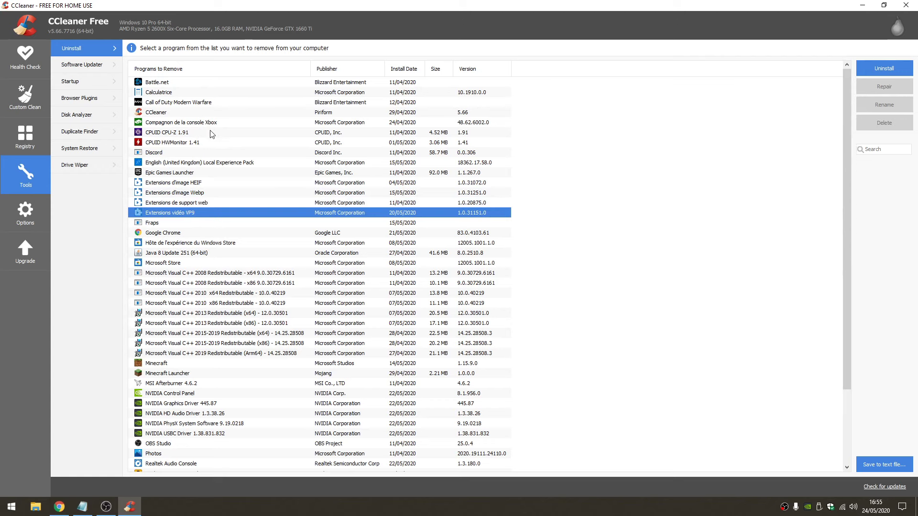
{"action": "scroll", "coordinate": [210, 144], "scroll_direction": "down", "scroll_amount": 3}
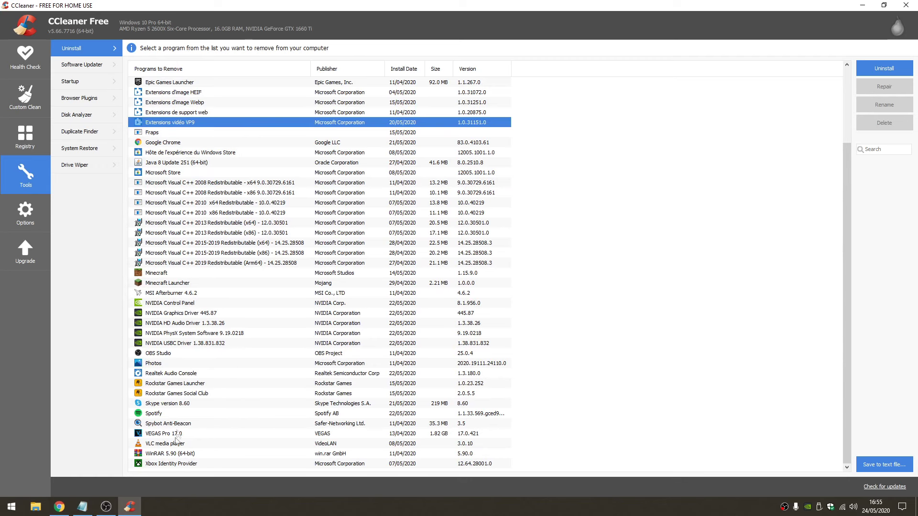
{"action": "scroll", "coordinate": [205, 267], "scroll_direction": "up", "scroll_amount": 3}
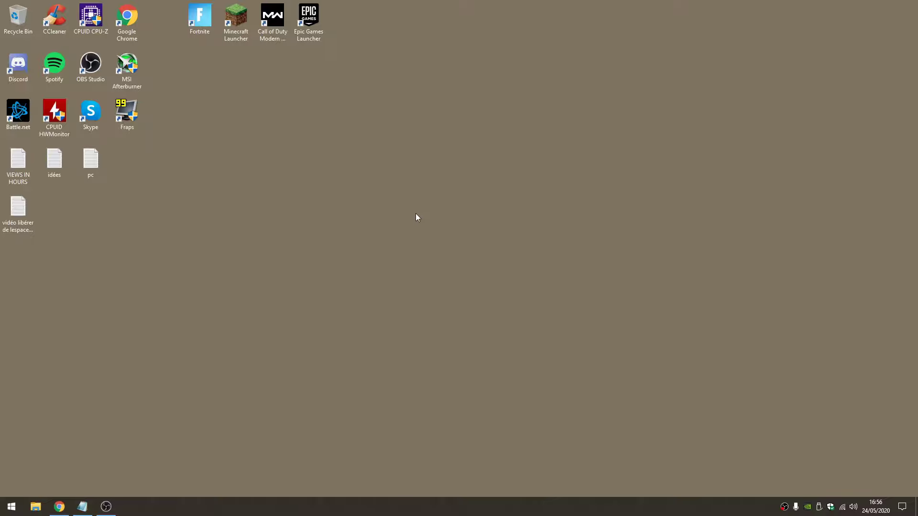
Step: Open Command Prompt as administrator and enter the command "powercfg /hibernate off"
{"action": "key", "text": "super"}
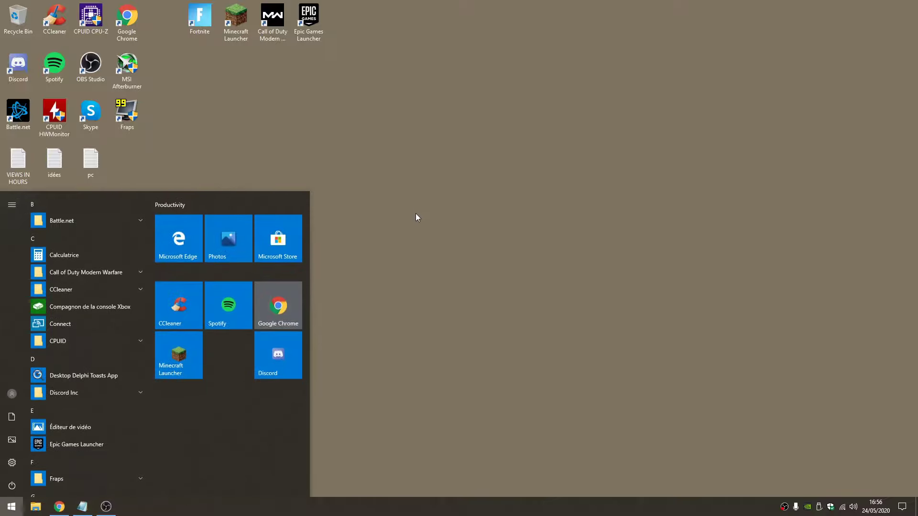
{"action": "key", "text": "super"}
{"action": "key", "text": "super"}
{"action": "type", "text": "cmd"}
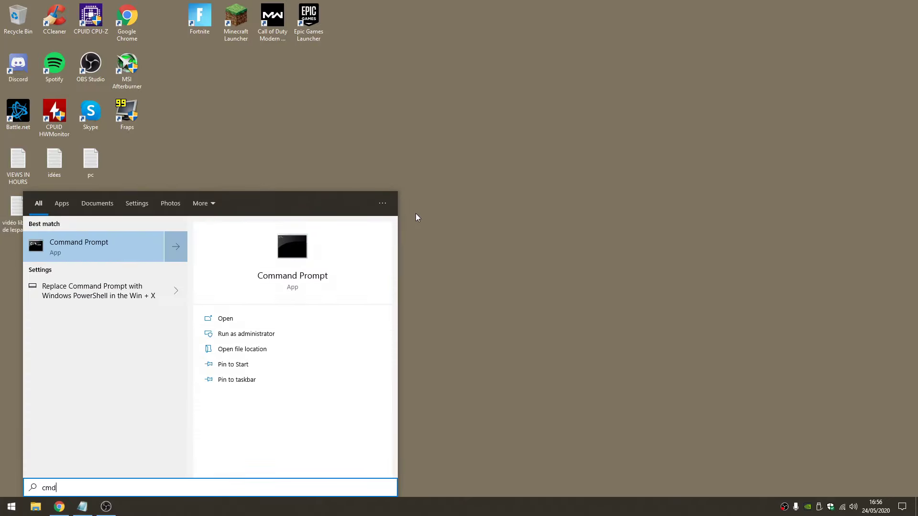
{"action": "right_click", "coordinate": [126, 242]}
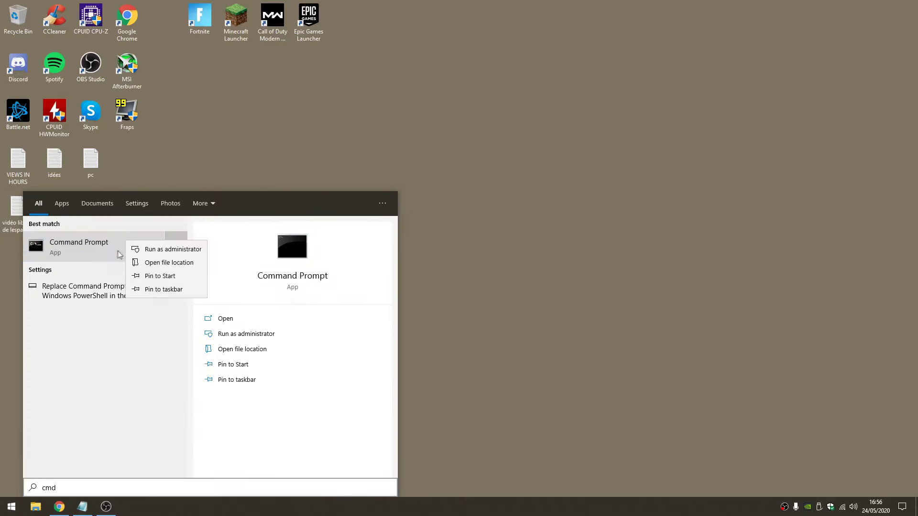
{"action": "left_click", "coordinate": [173, 250]}
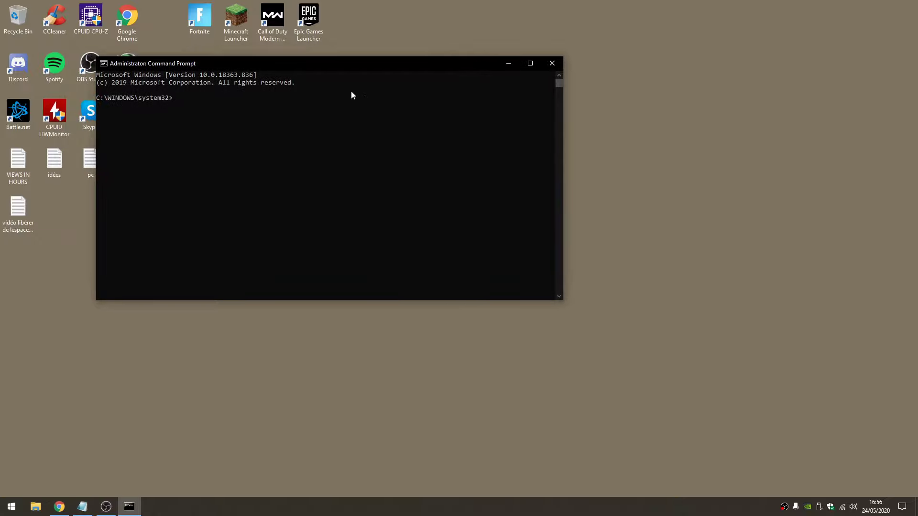
{"action": "type", "text": "powercfg /hibernate off"}
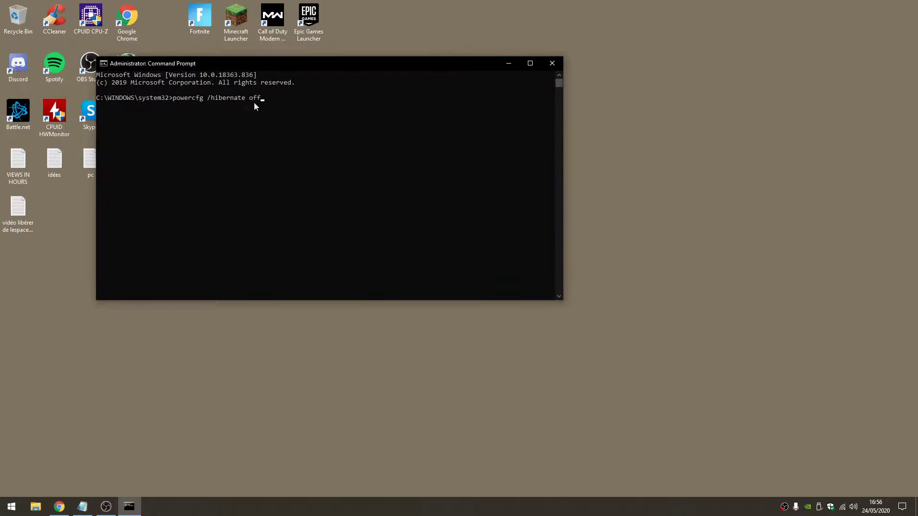